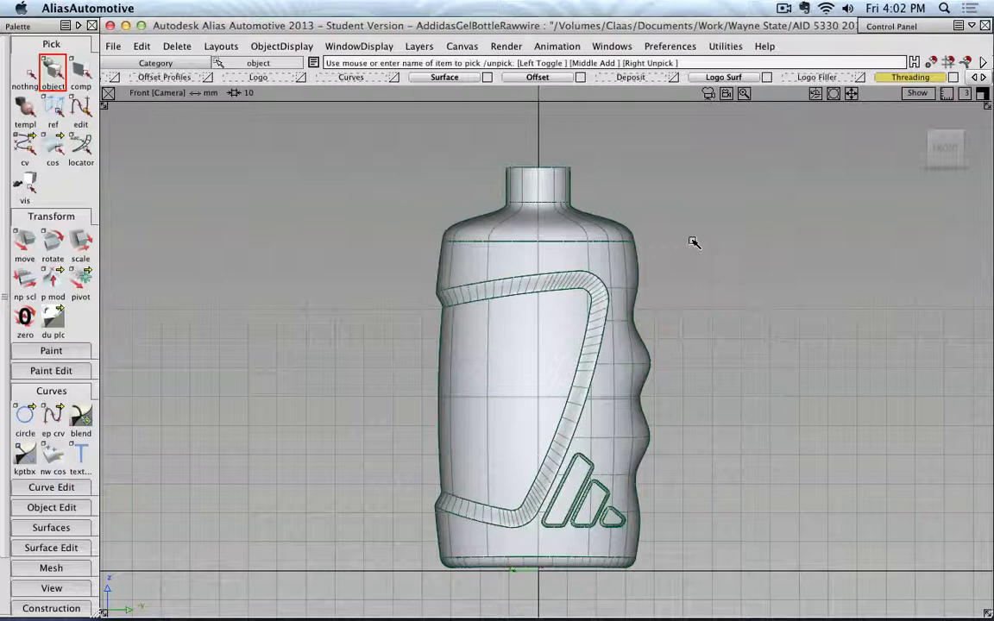
Examine the bottle's neck from the front and at an angle, with the Surface layer's mirrored half off and on again.
alt+shift+middle_drag(628, 209, 646, 291)
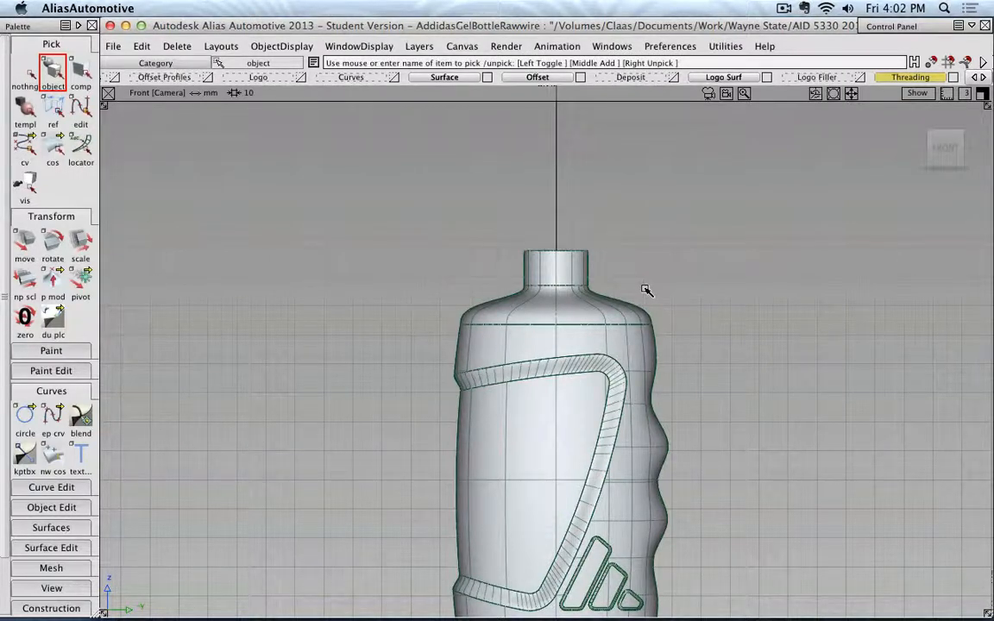
scroll(519, 195, up, 2)
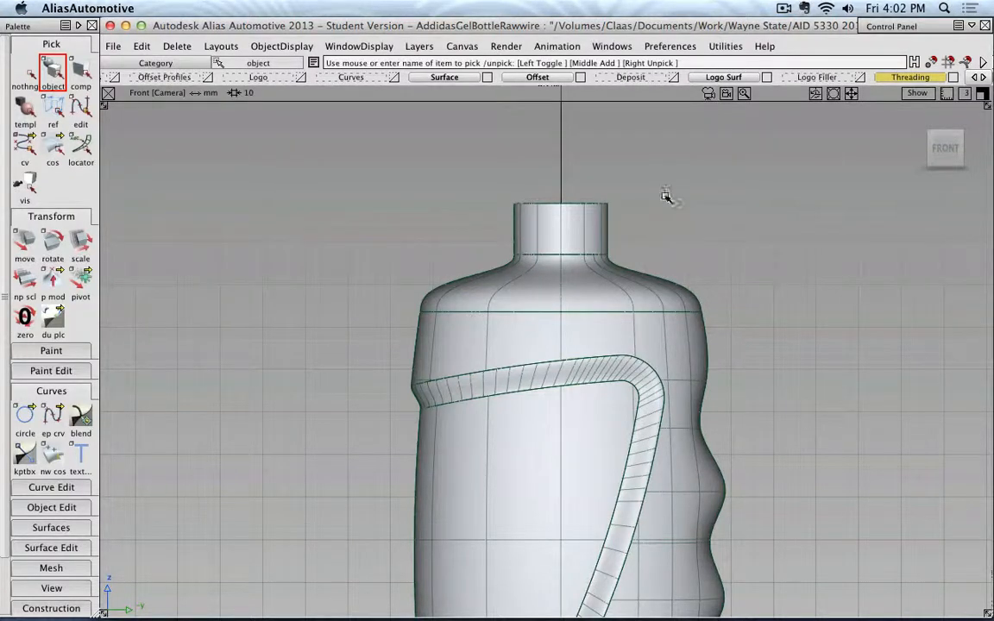
alt+shift+middle_drag(644, 206, 638, 258)
mouse_move(926, 158)
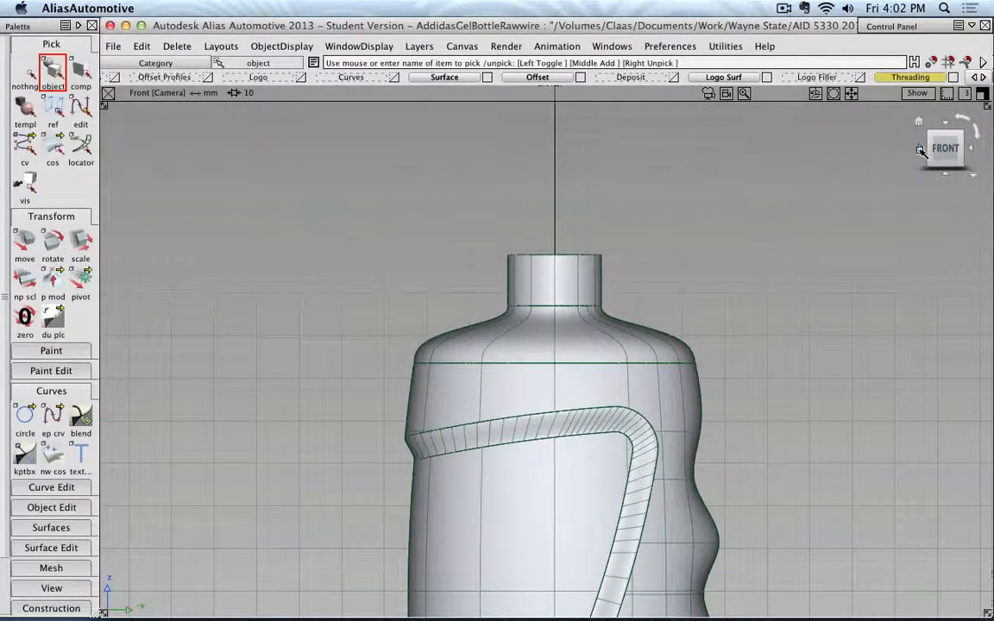
alt+shift+drag(722, 201, 388, 304)
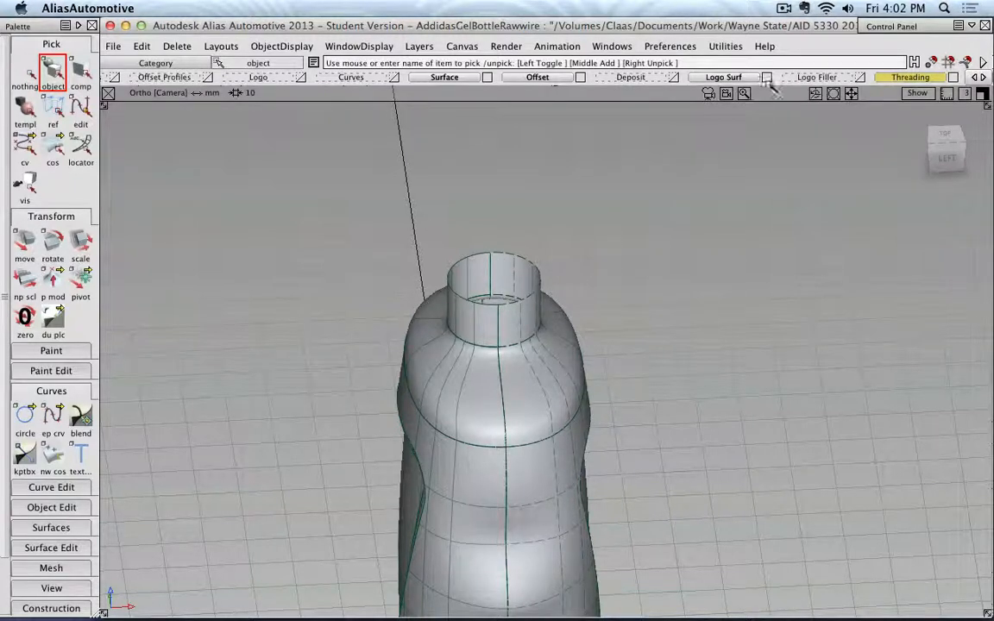
click(442, 77)
click(446, 134)
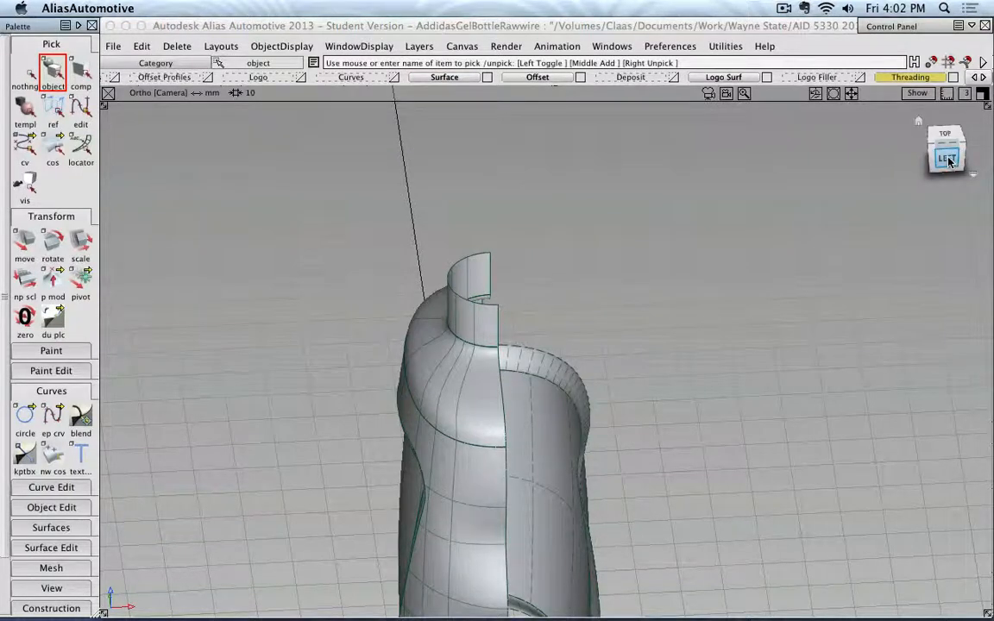
click(444, 77)
click(446, 133)
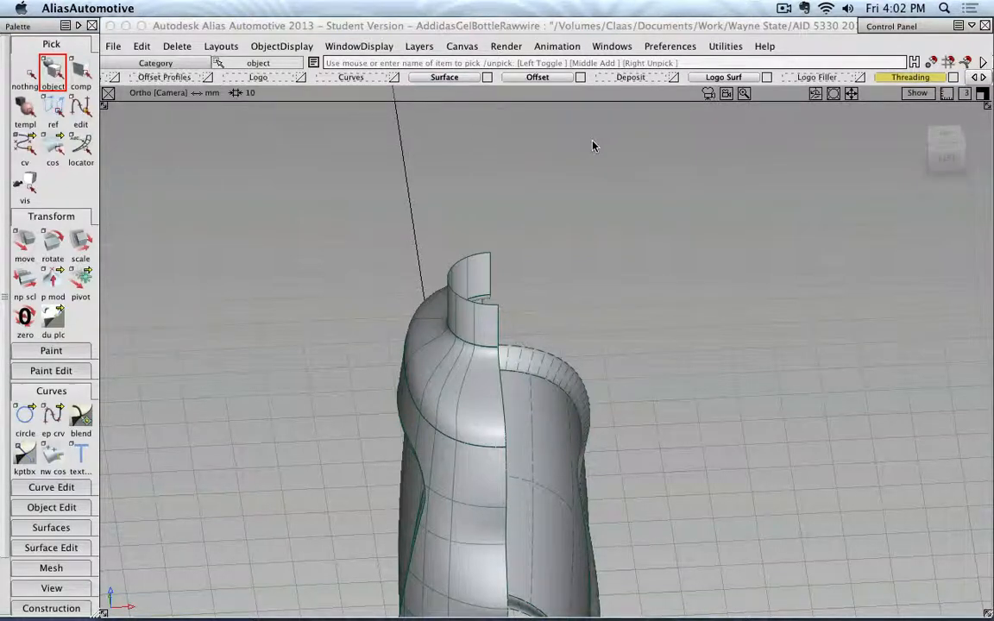
In the left view, draw a straight vertical edit-point curve one grid square long on the centre axis just above the bottle's neck.
click(944, 160)
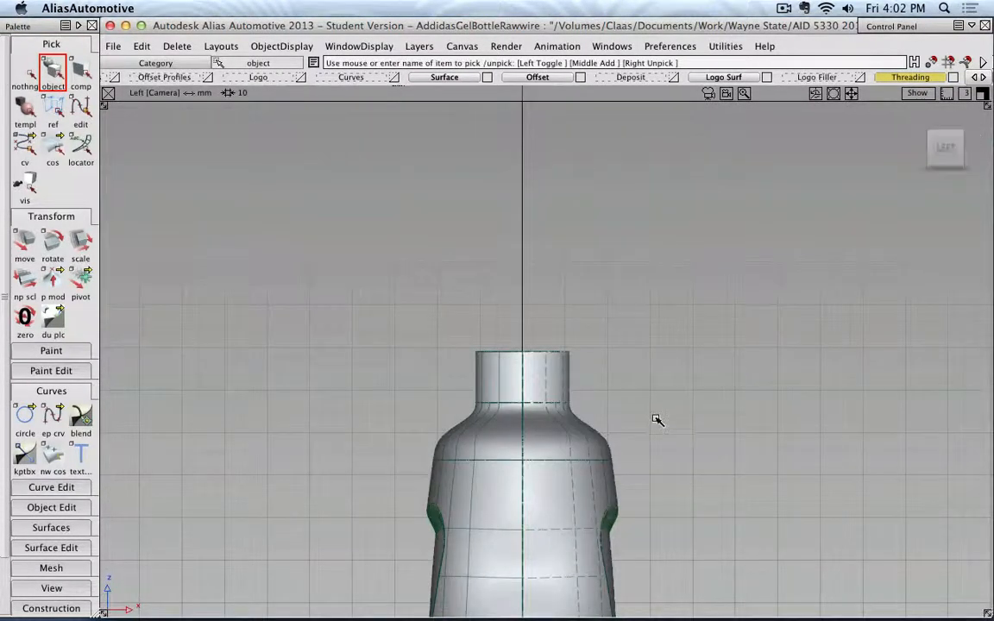
alt+shift+middle_drag(655, 416, 691, 313)
scroll(610, 271, up, 2)
alt+shift+middle_drag(615, 273, 617, 342)
alt+shift+right_drag(616, 343, 647, 339)
alt+shift+middle_drag(630, 246, 617, 330)
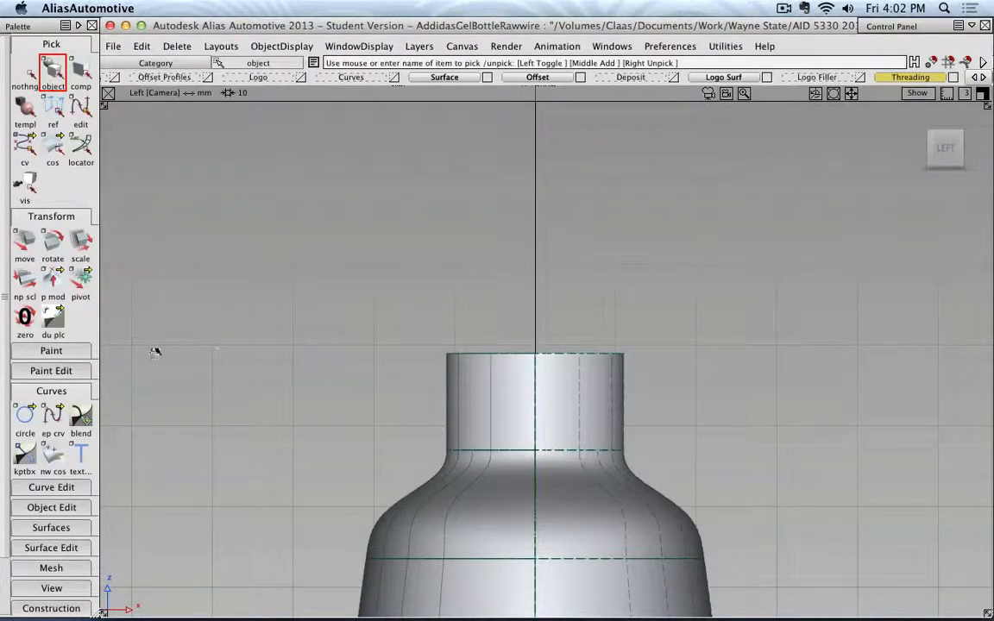
click(53, 415)
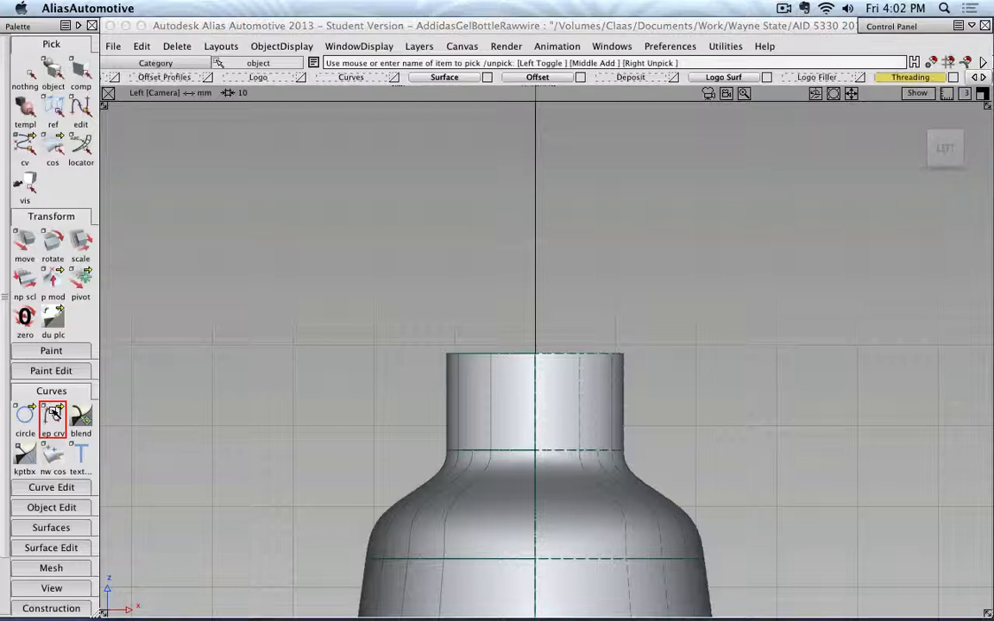
click(51, 44)
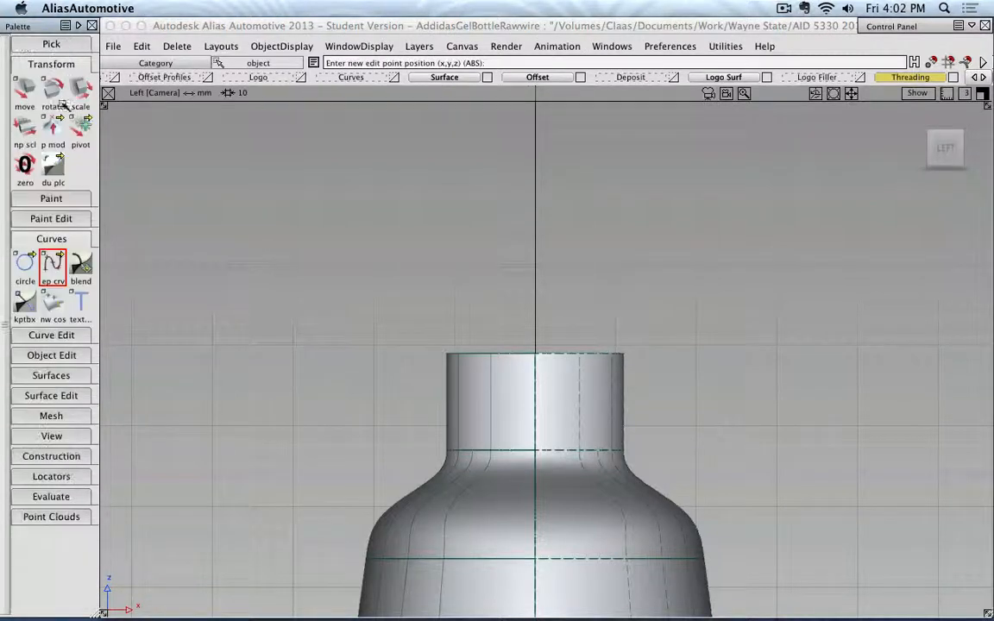
click(535, 266)
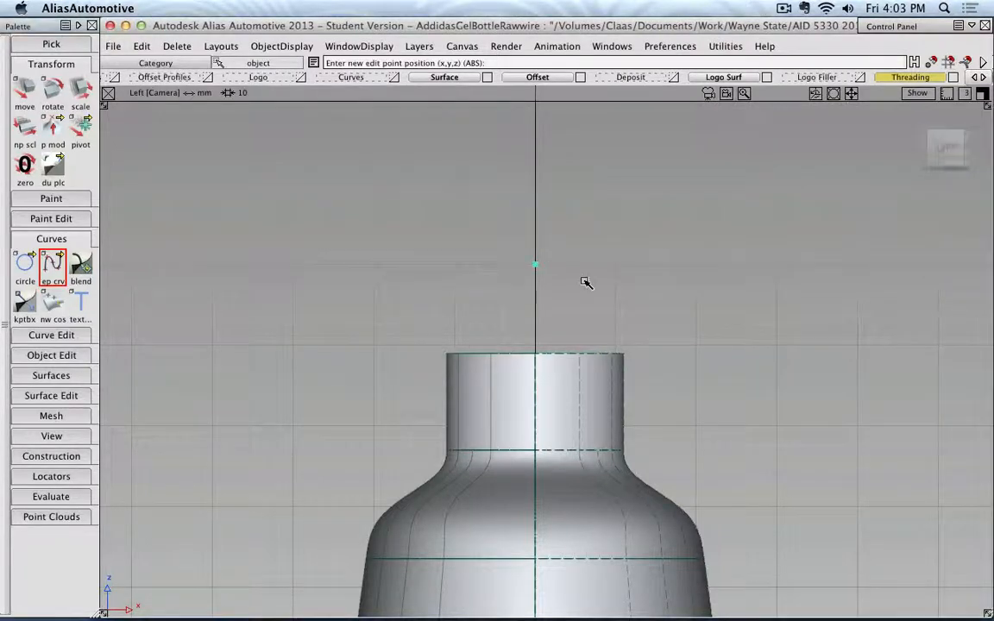
click(535, 346)
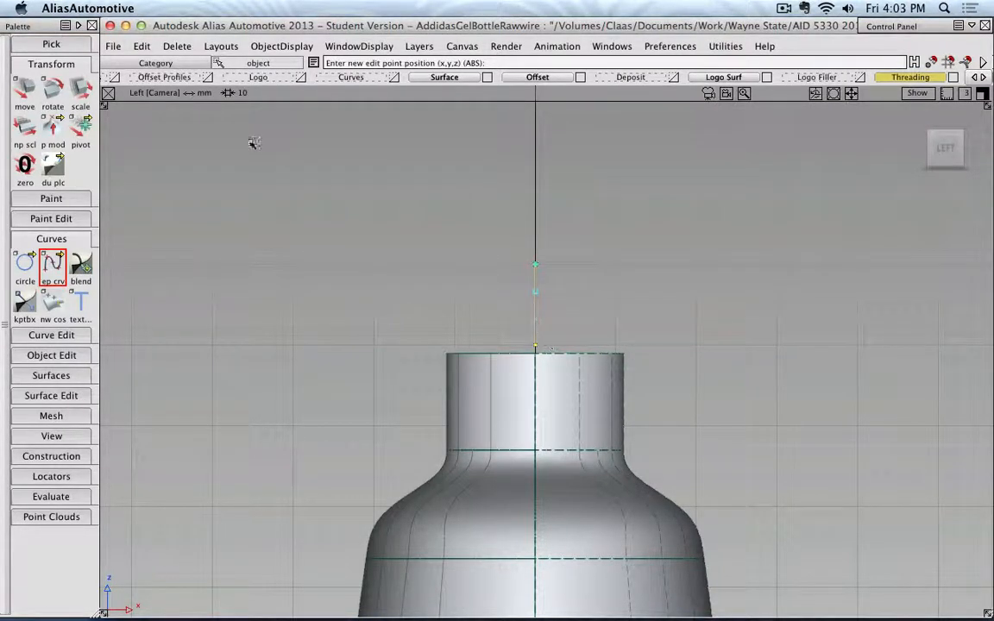
Move the vertical curve straight down the centre axis so it sits inside the neck with its upper end just below the rim, then deselect it.
click(25, 89)
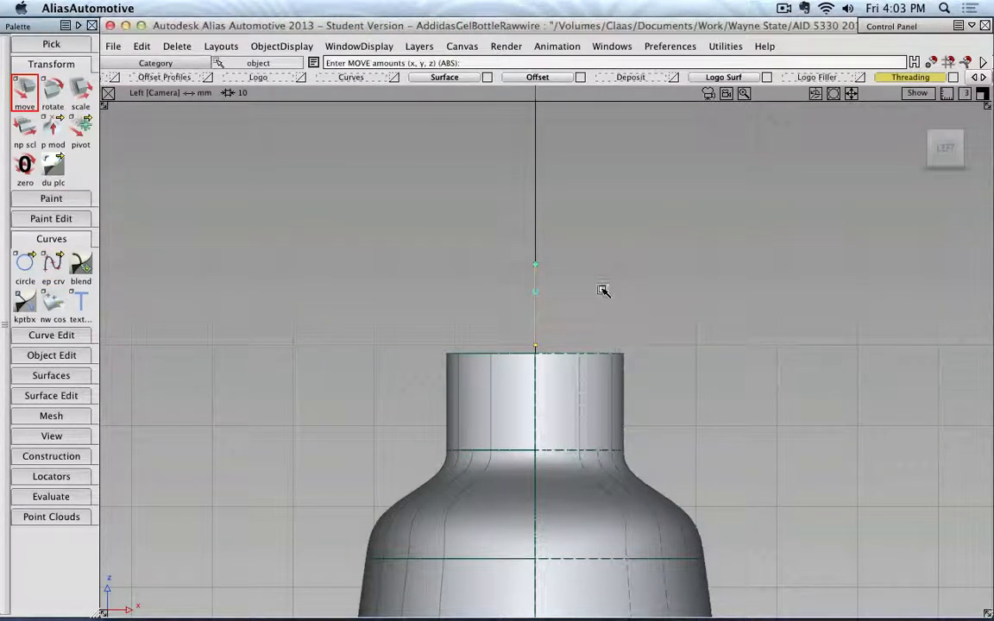
ctrl+shift+right_drag(601, 290, 638, 293)
scroll(584, 296, up, 6)
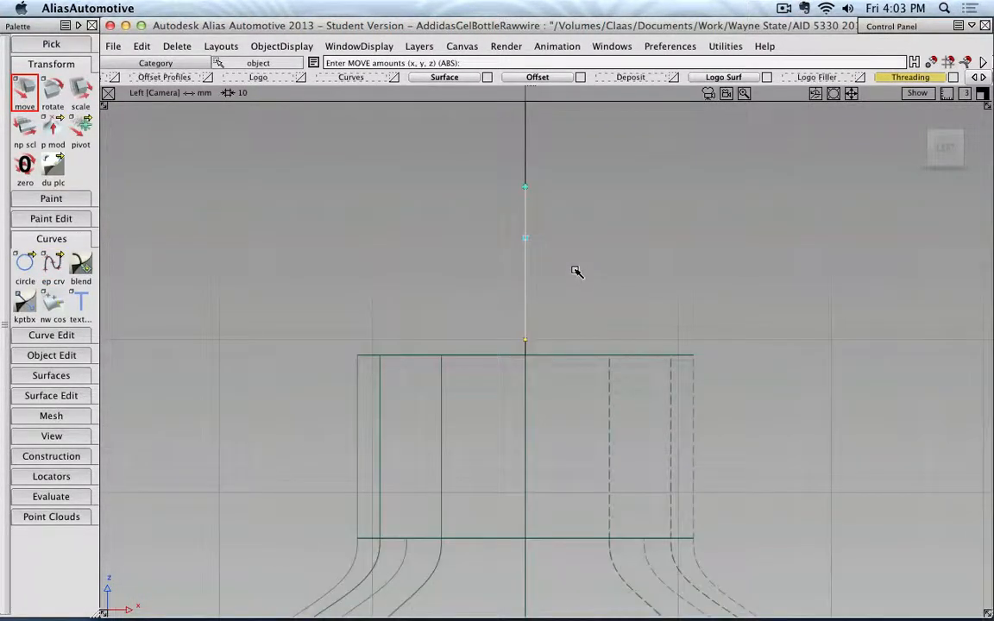
alt+shift+middle_drag(577, 214, 584, 176)
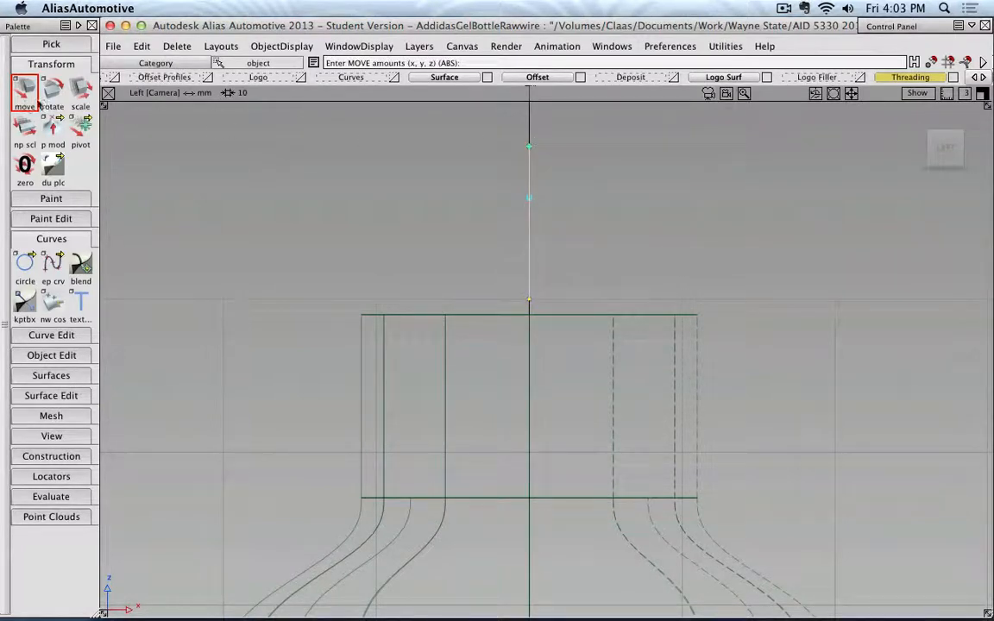
click(576, 154)
mouse_move(576, 153)
right_down()
mouse_move(579, 183)
mouse_move(588, 151)
right_up()
click(52, 65)
click(52, 44)
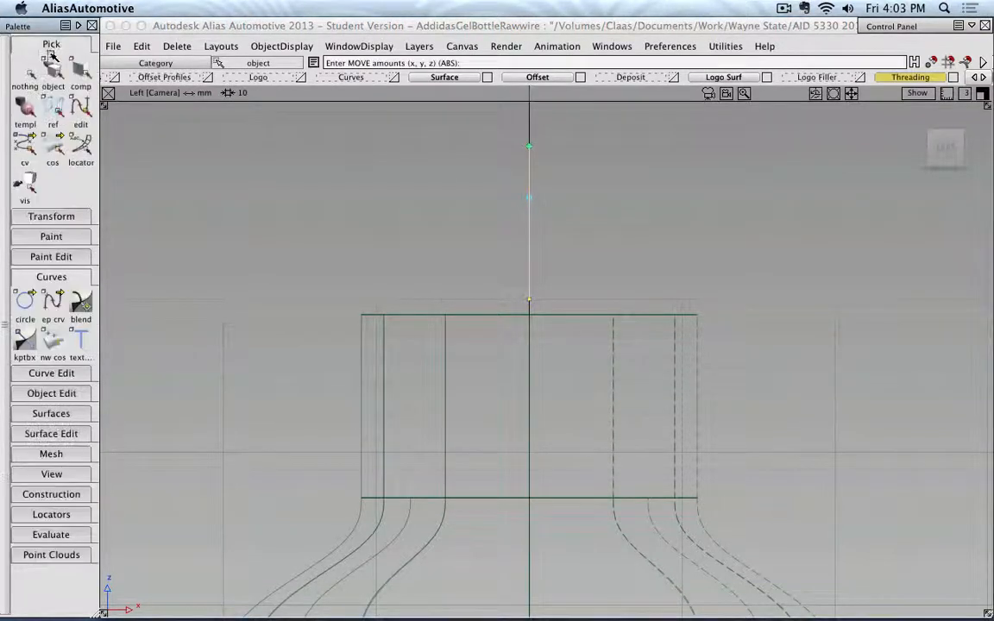
click(25, 76)
click(53, 72)
click(521, 163)
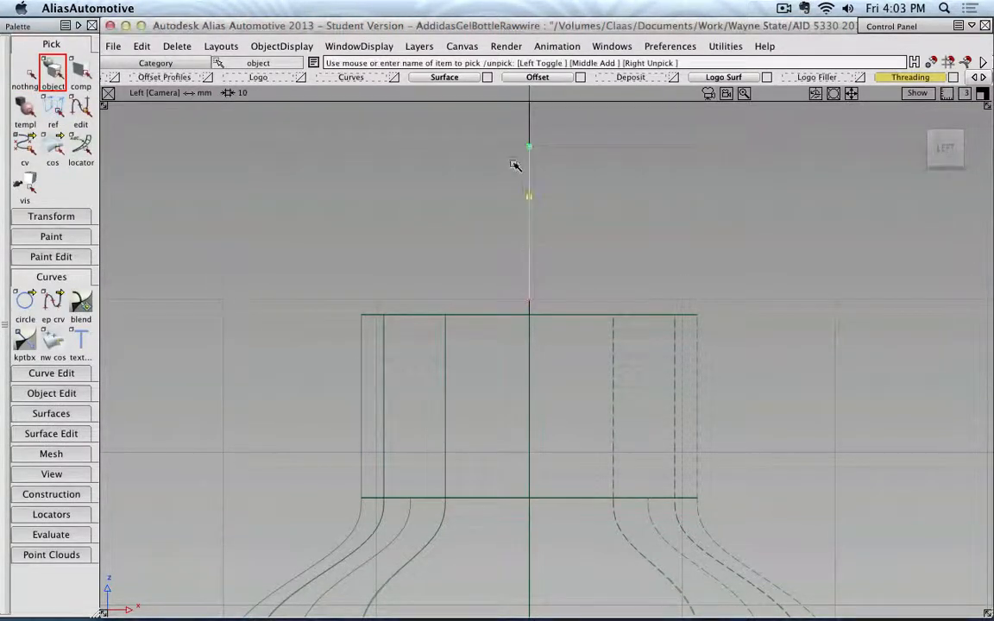
click(51, 216)
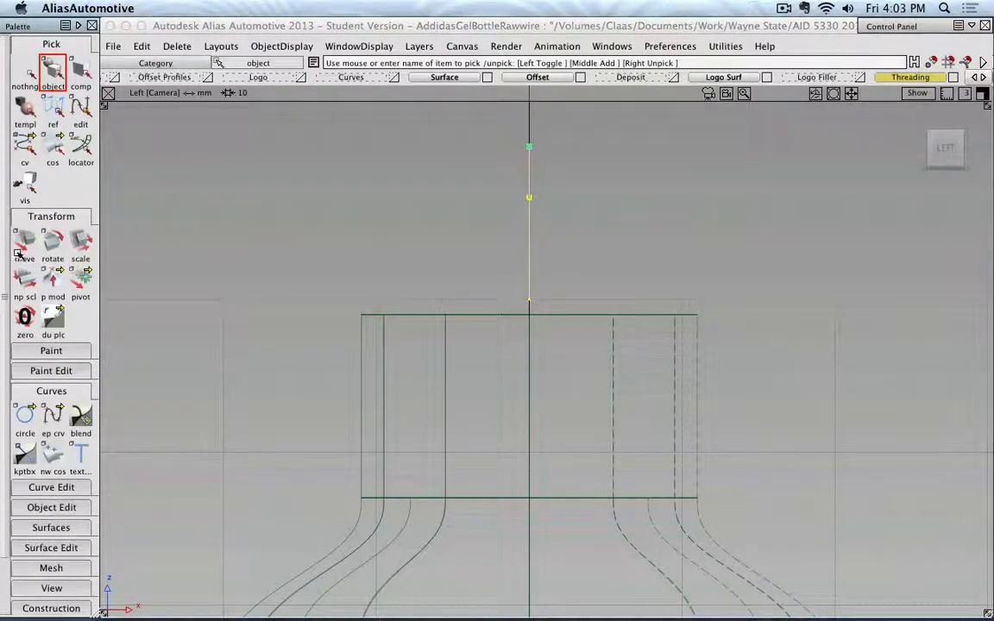
click(25, 244)
drag(566, 166, 568, 346)
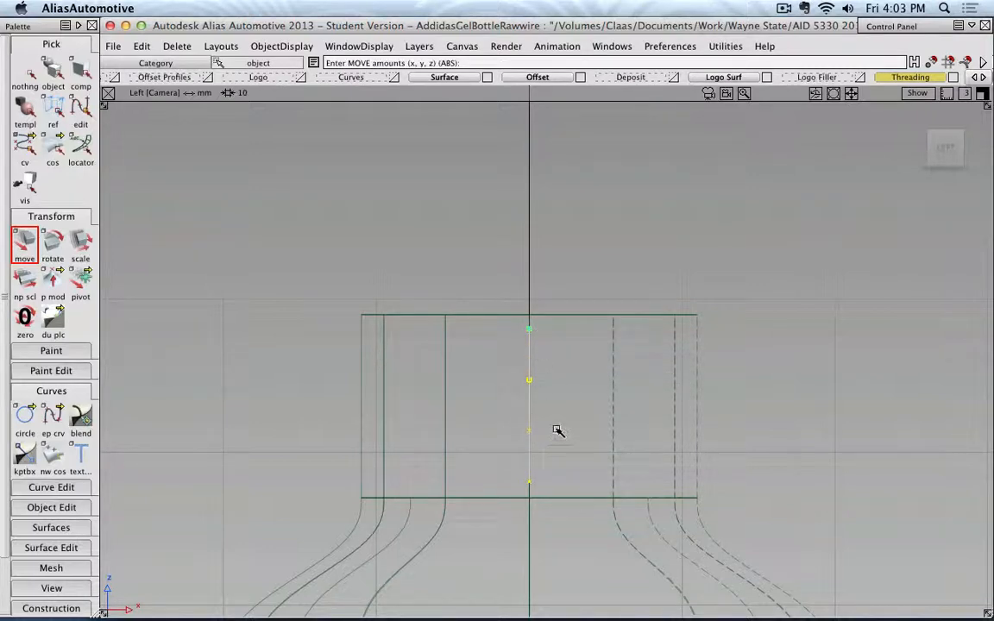
drag(562, 395, 525, 353)
click(27, 65)
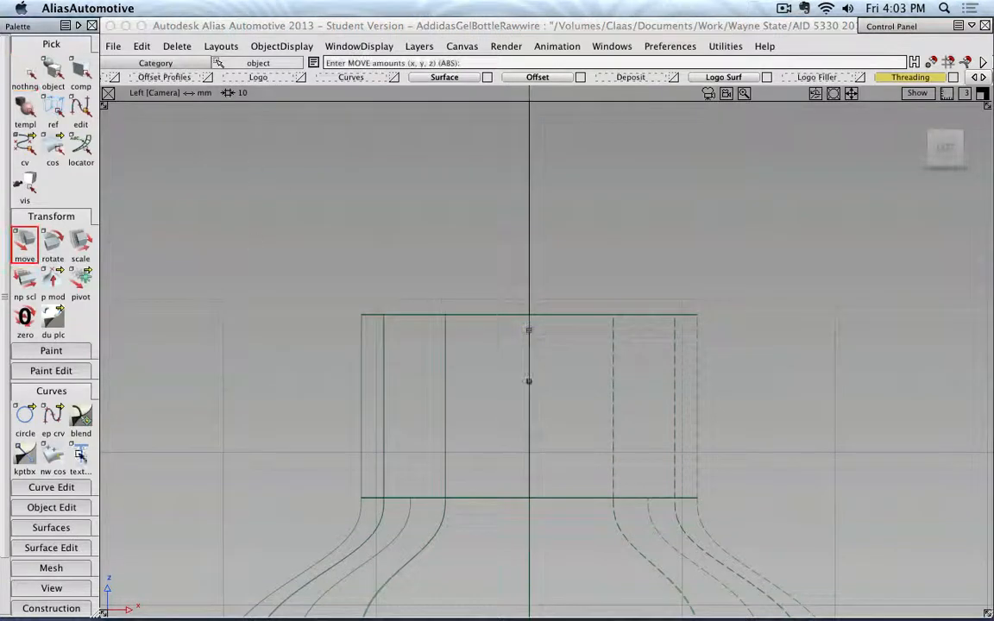
Show the Curves layer and draw a horizontal edit-point curve about 11 mm long from the vertical curve's upper end to the neck wall.
click(53, 418)
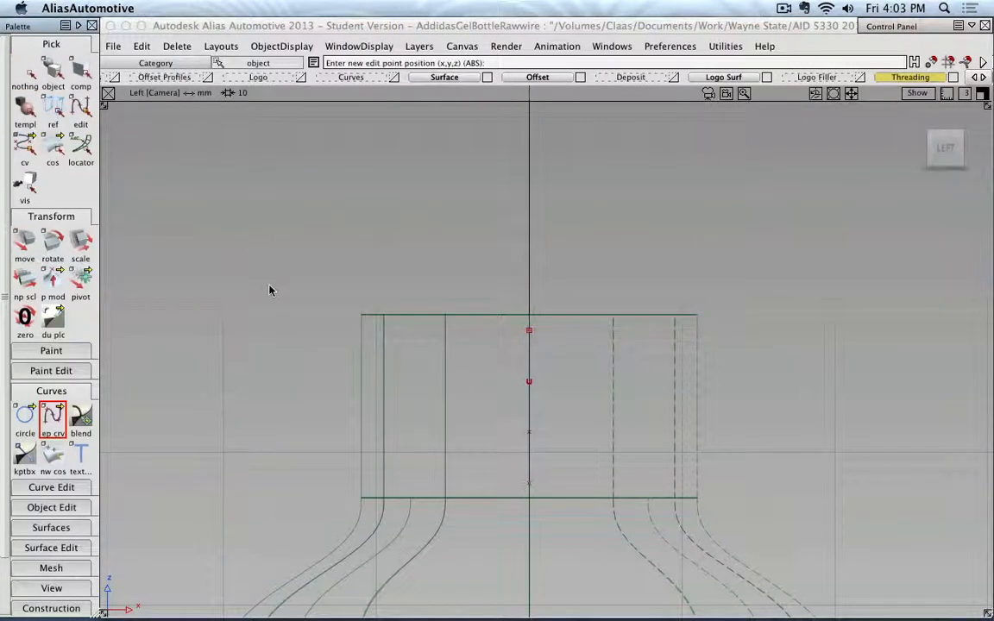
click(530, 333)
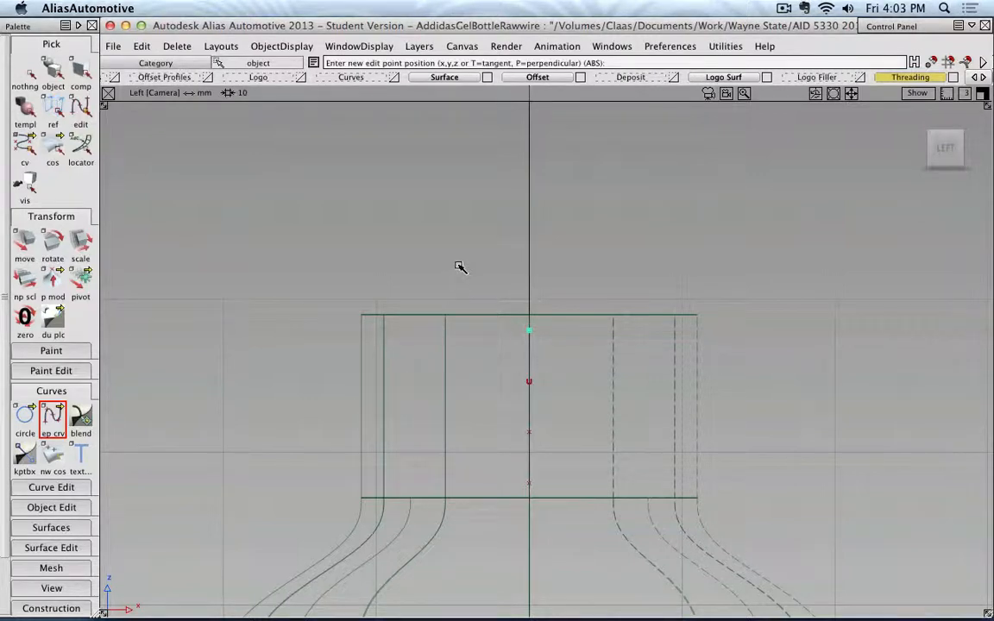
click(391, 78)
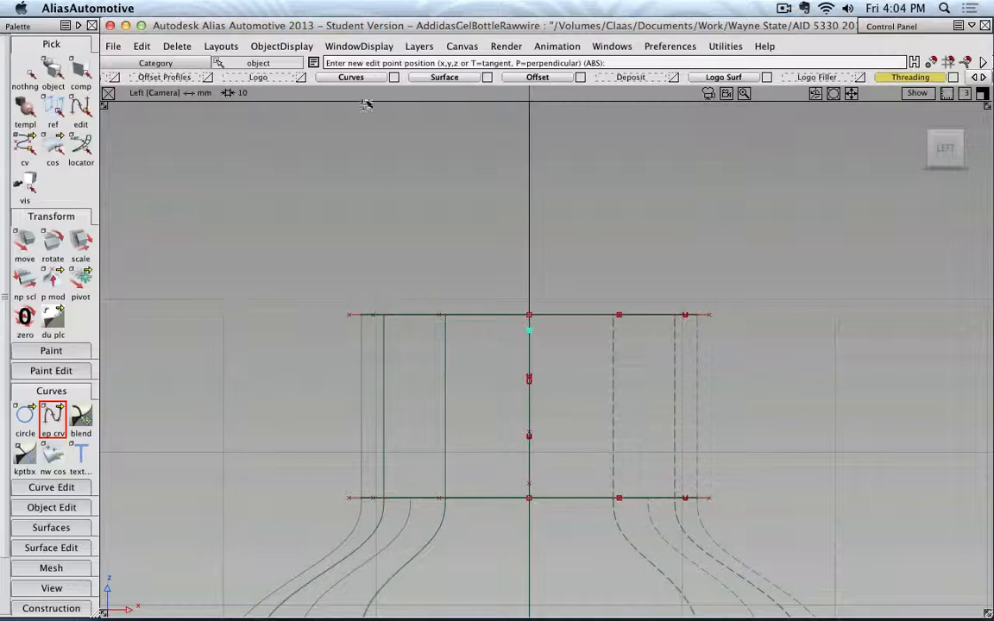
drag(495, 289, 363, 319)
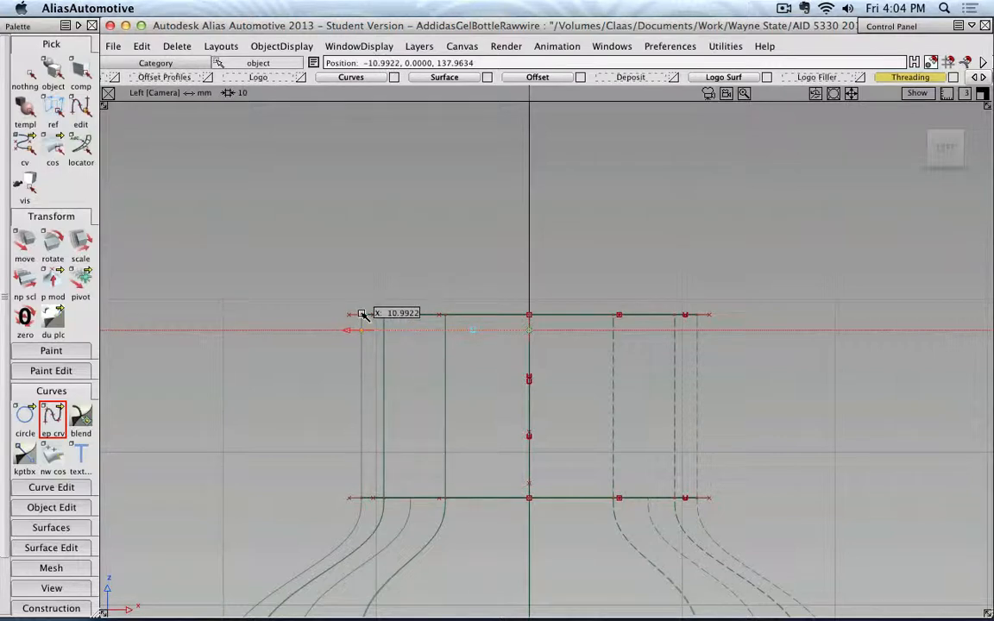
mouse_move(363, 333)
mouse_down()
mouse_move(425, 340)
mouse_move(351, 322)
mouse_move(361, 316)
mouse_up()
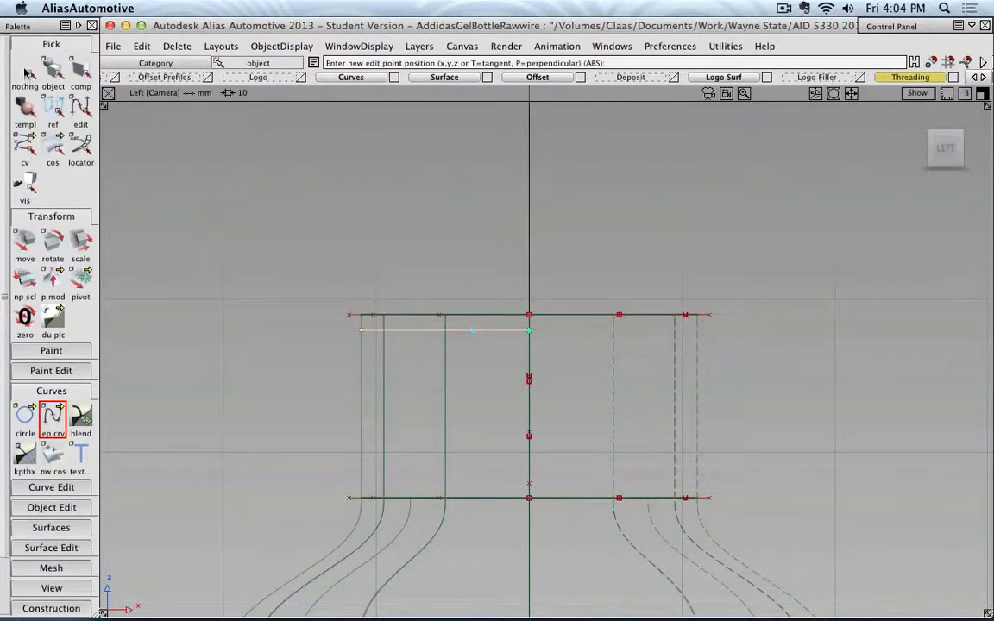
Examine the horizontal and vertical curves inside the neck from an angled view, picking each in turn and clearing the selection.
click(50, 72)
alt+shift+drag(435, 257, 474, 285)
scroll(570, 323, down, 4)
alt+shift+middle_drag(580, 337, 567, 266)
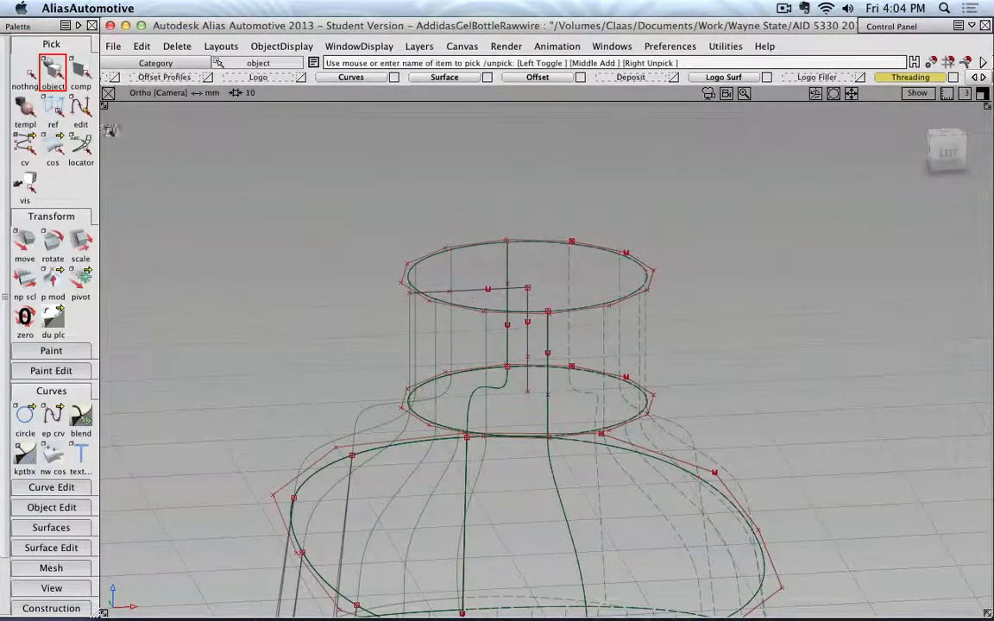
click(29, 76)
click(52, 72)
click(470, 289)
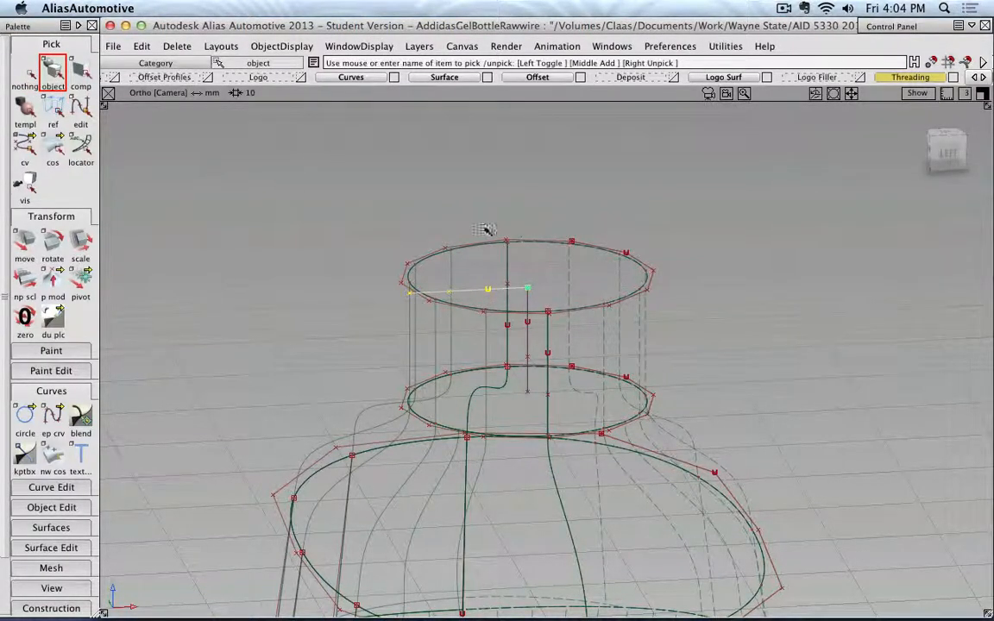
click(528, 307)
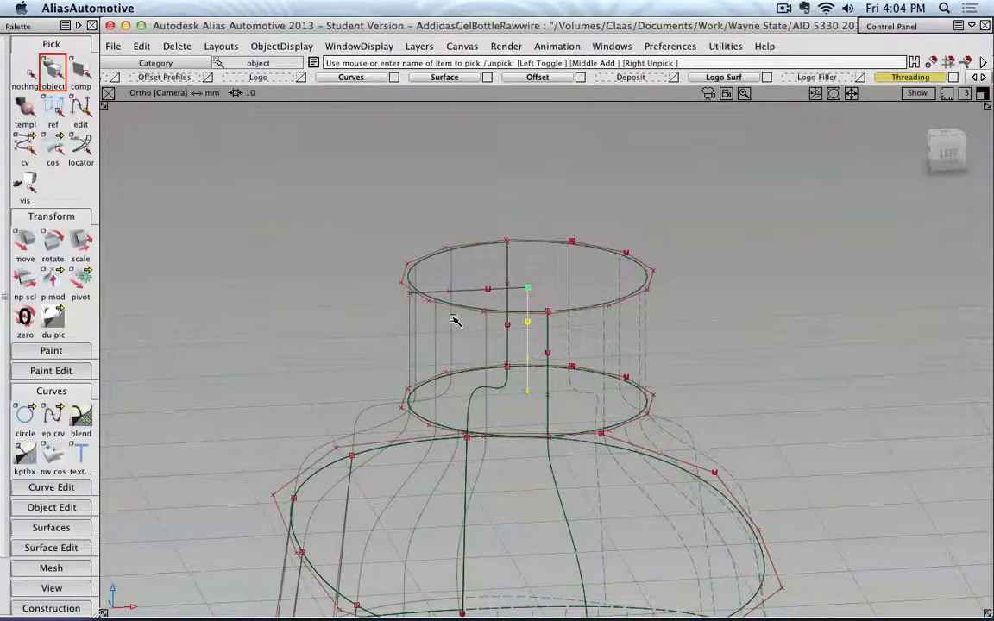
click(32, 75)
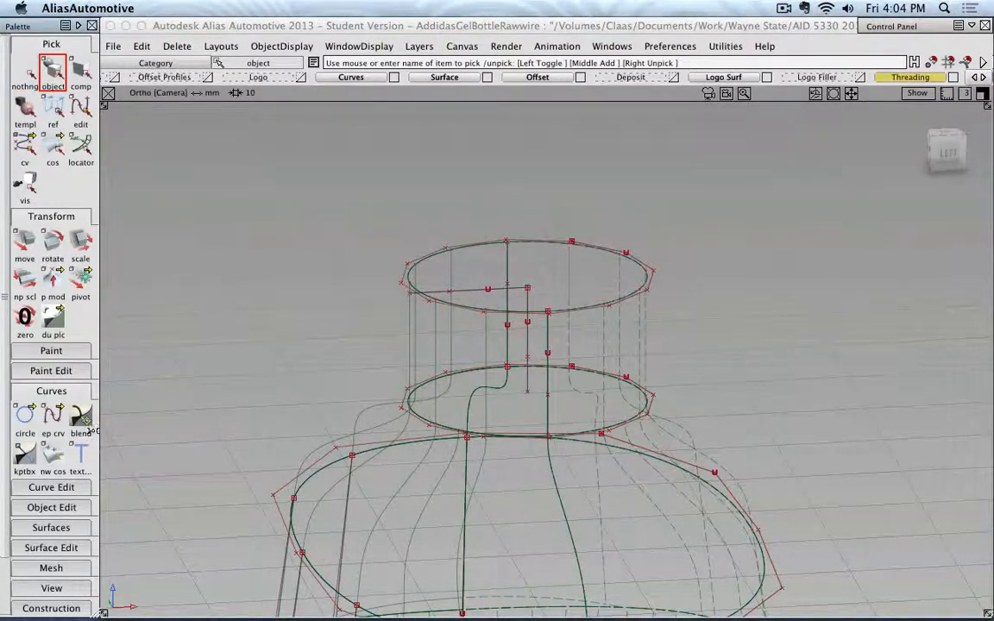
Configure the rail surface tool for one generation curve and one rail curve, with Generation 1 continuity set to G0 Position.
click(53, 391)
click(52, 216)
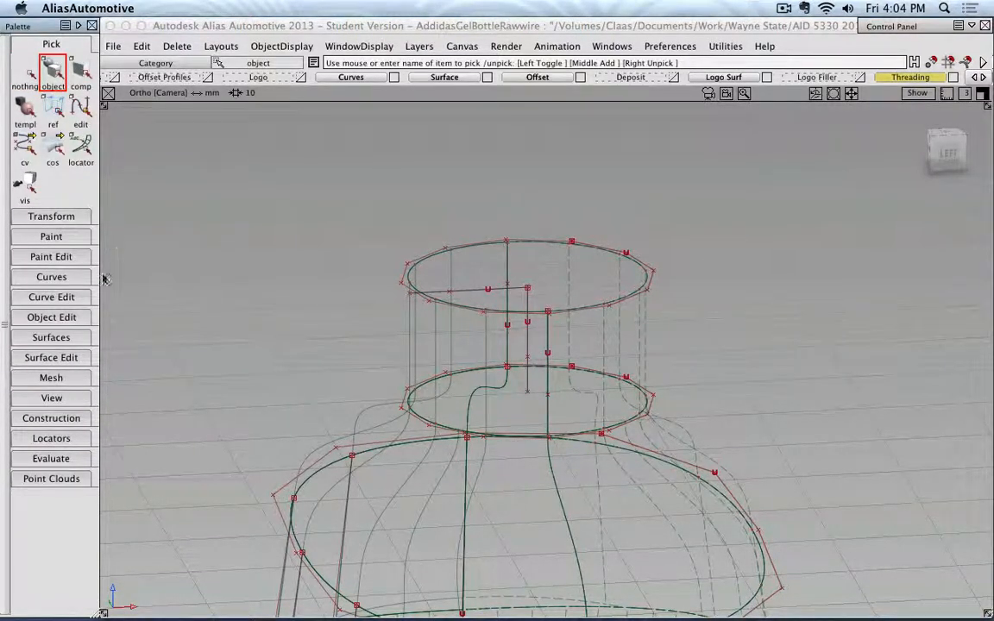
click(65, 337)
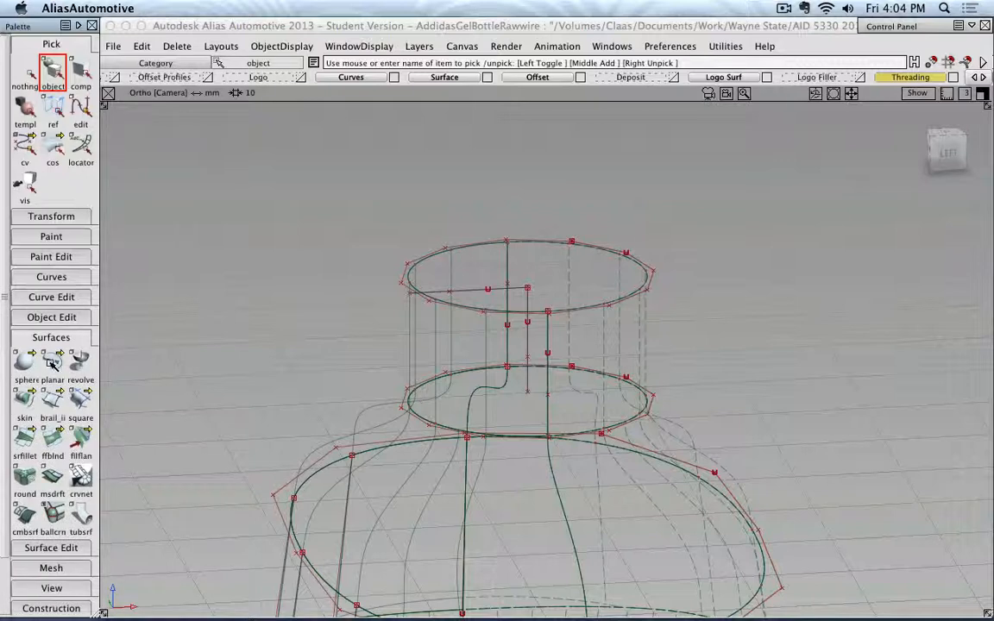
double_click(51, 409)
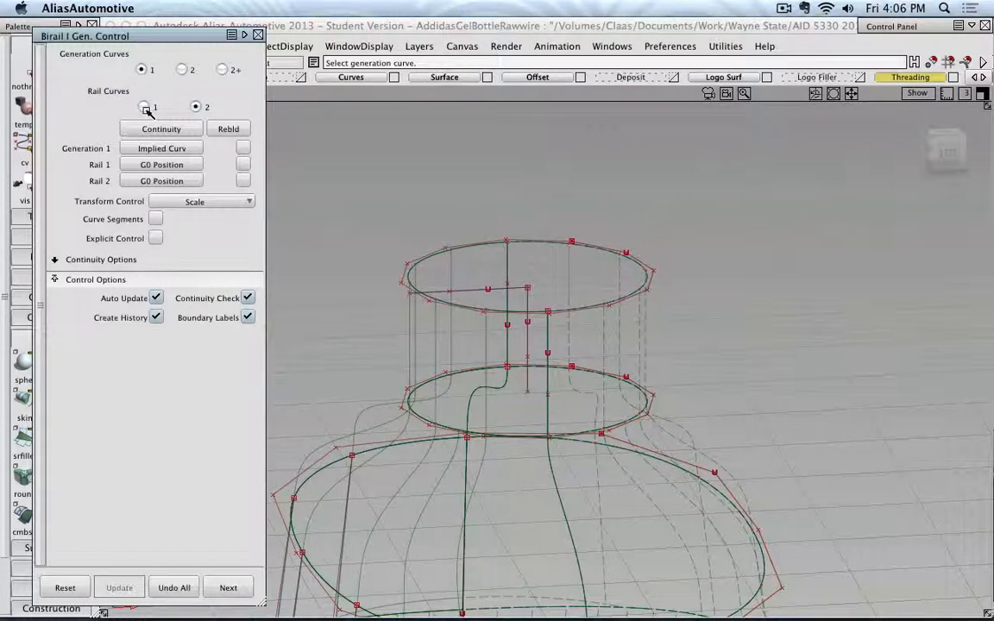
click(145, 107)
click(177, 149)
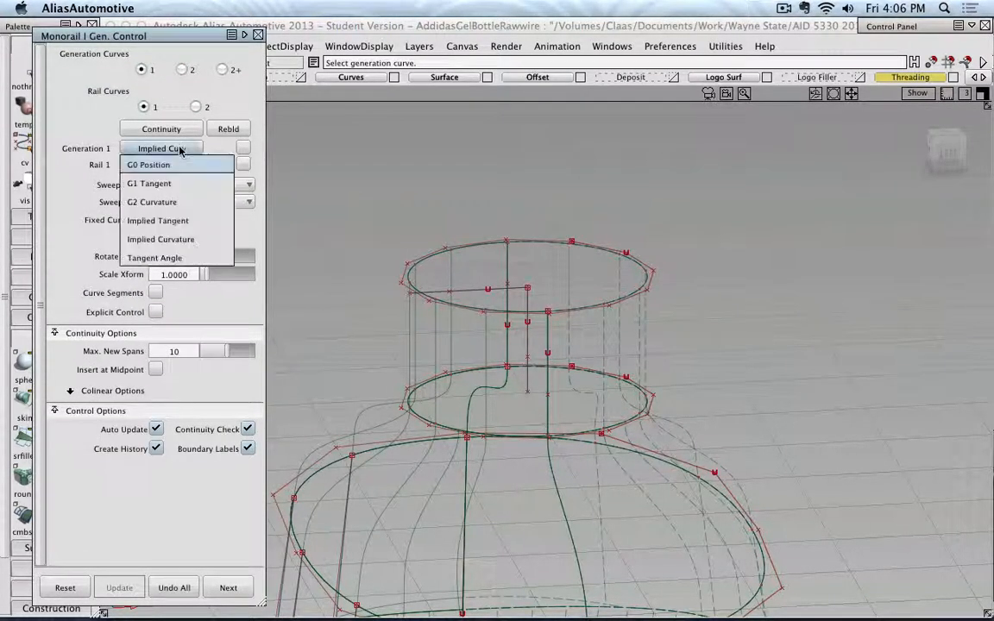
click(176, 170)
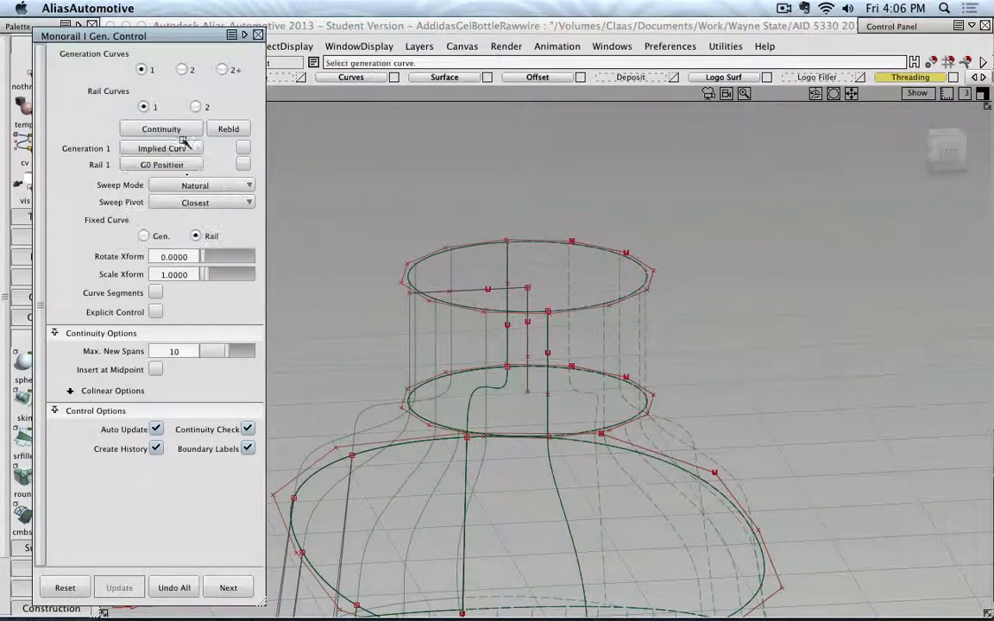
click(187, 130)
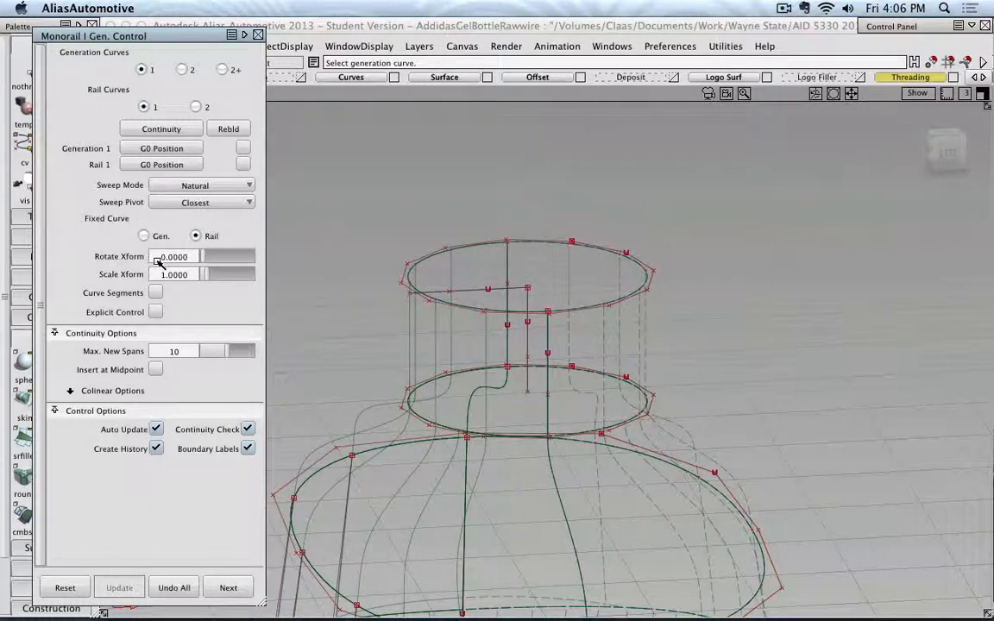
Set the rotation to 360 and build the rail surface with the horizontal curve as generation and the vertical curve as rail.
drag(188, 257, 155, 257)
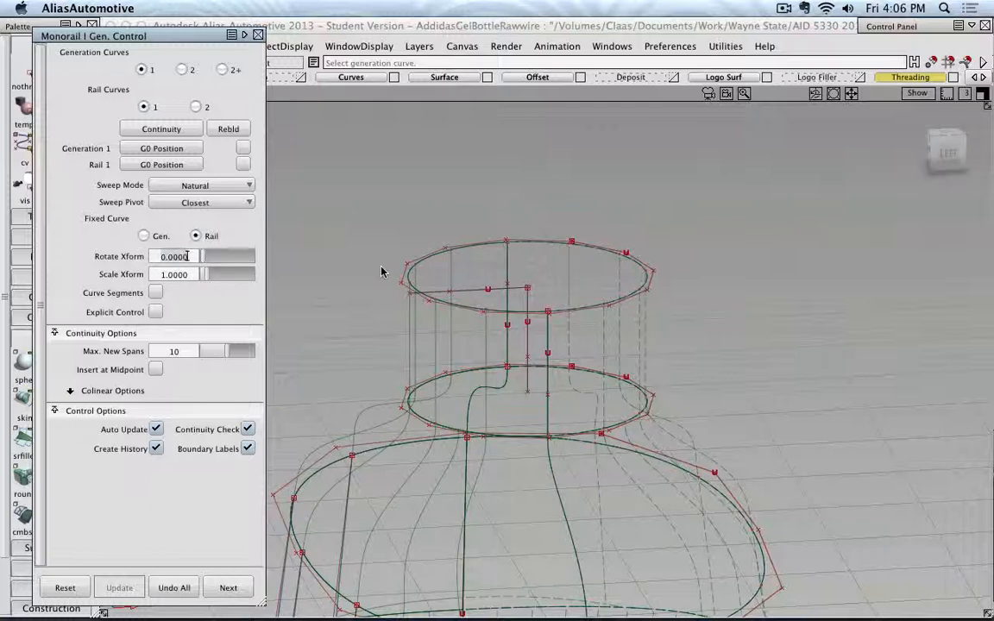
text(30)
key(Return)
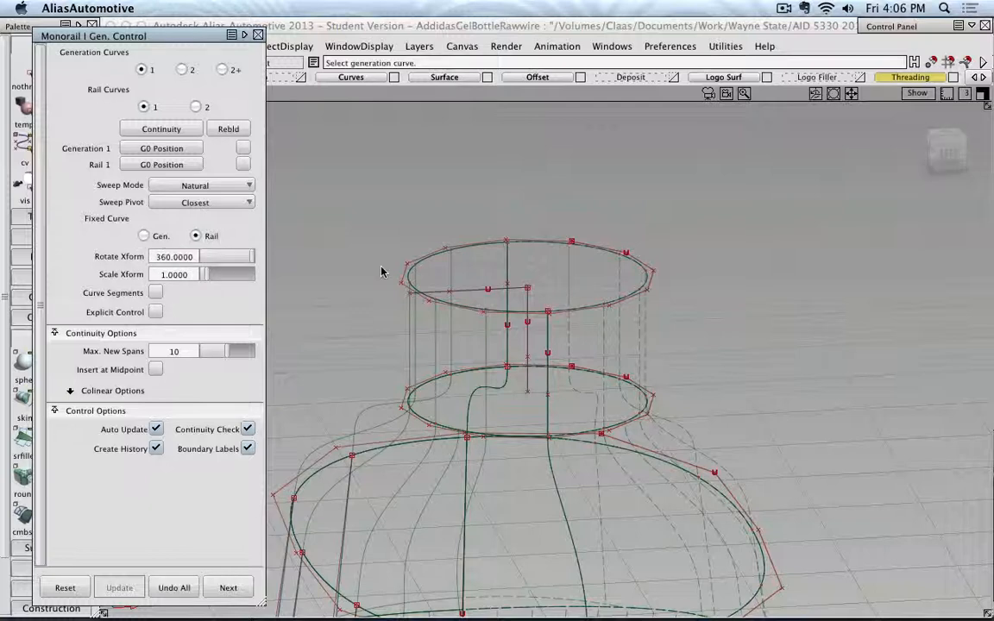
click(470, 291)
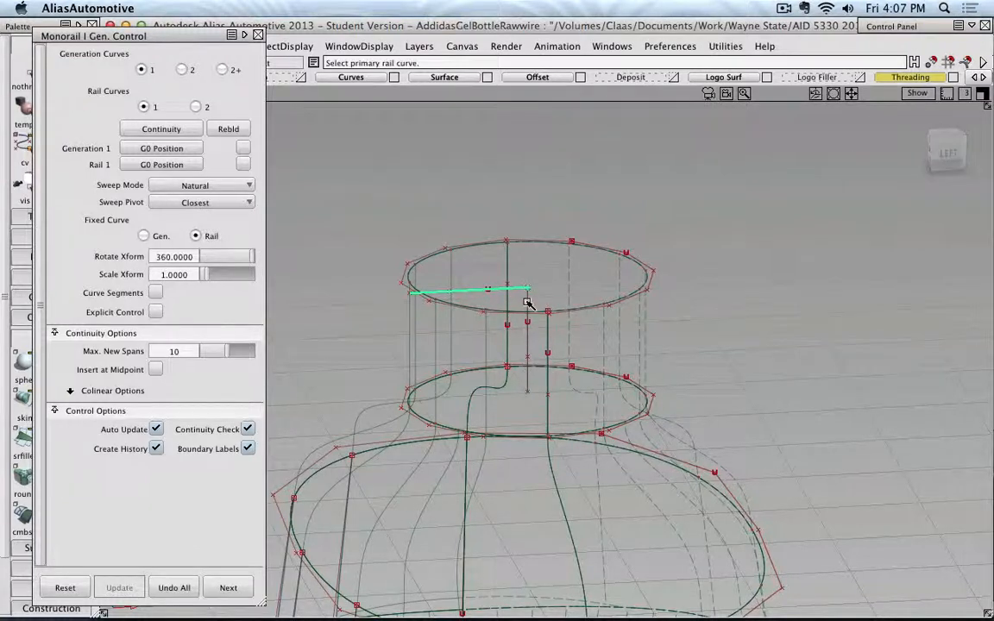
click(527, 301)
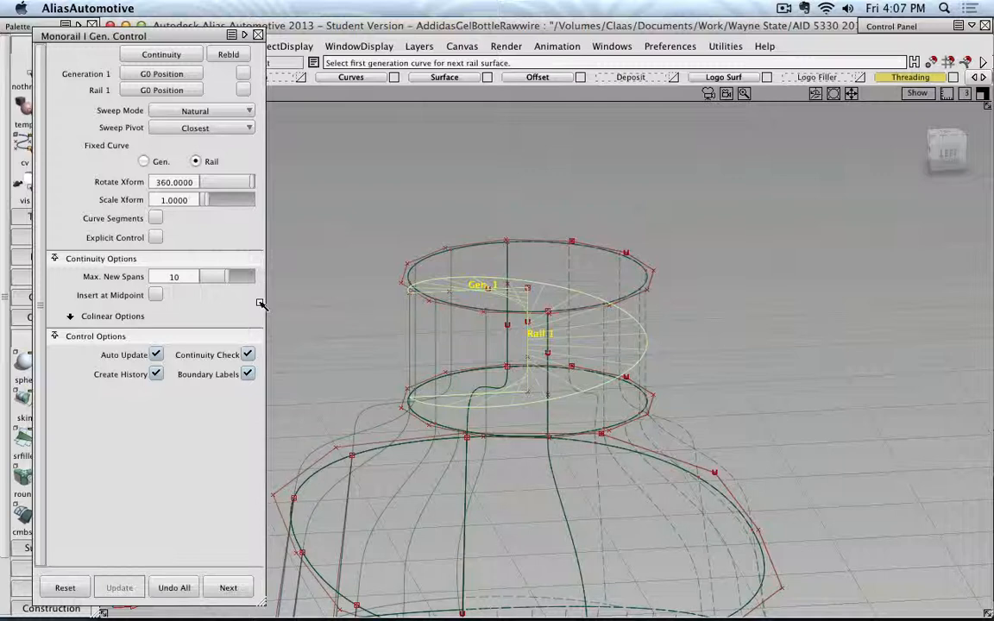
Set the rail surface's rotation to 720, display the model shaded, and finish the rail surface command.
drag(192, 182, 134, 179)
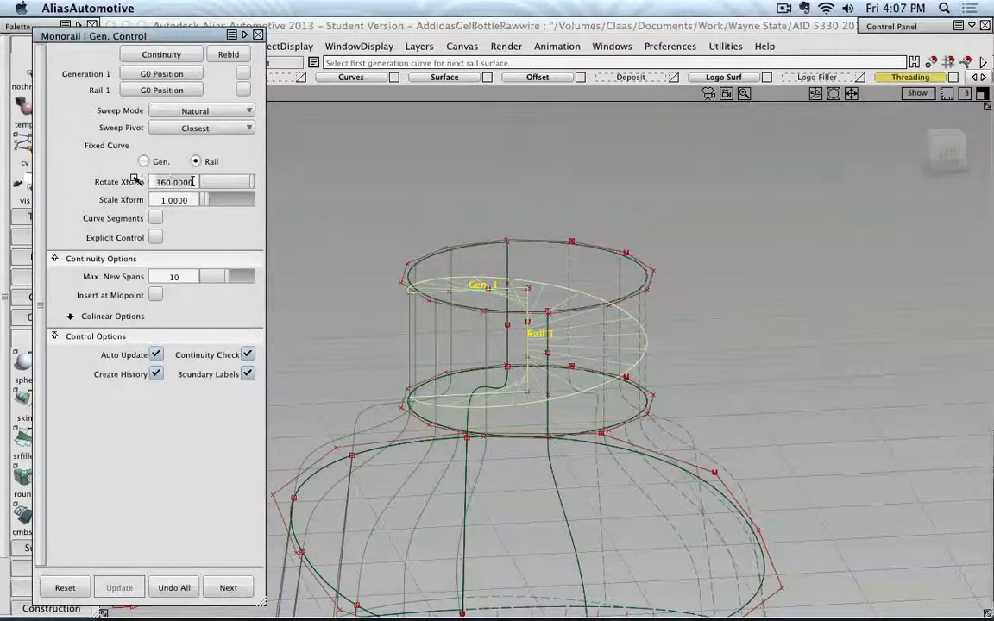
text(7)
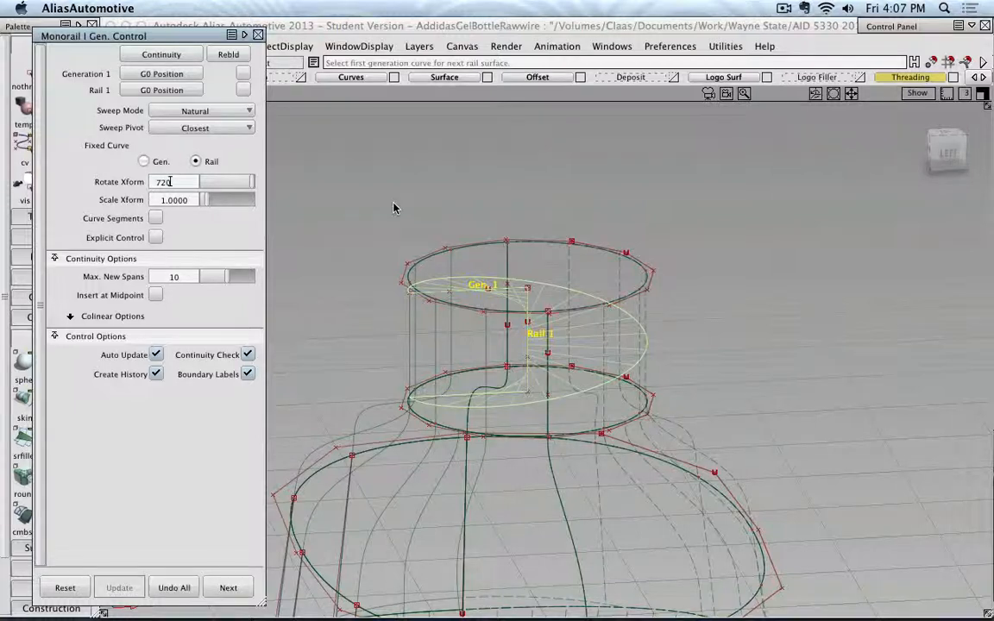
text(20)
key(Return)
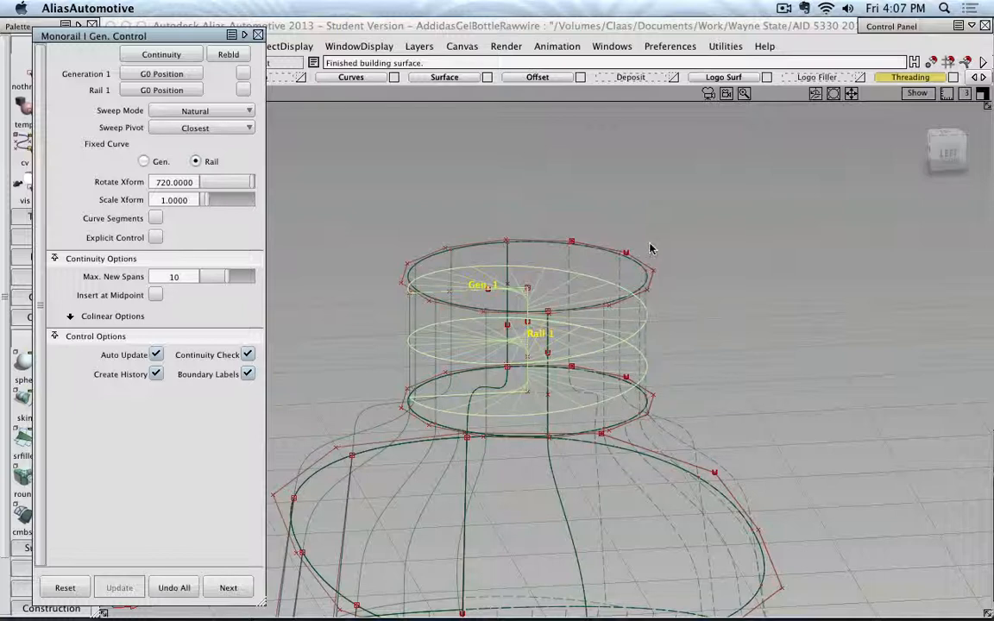
ctrl+shift+right_drag(653, 238, 682, 235)
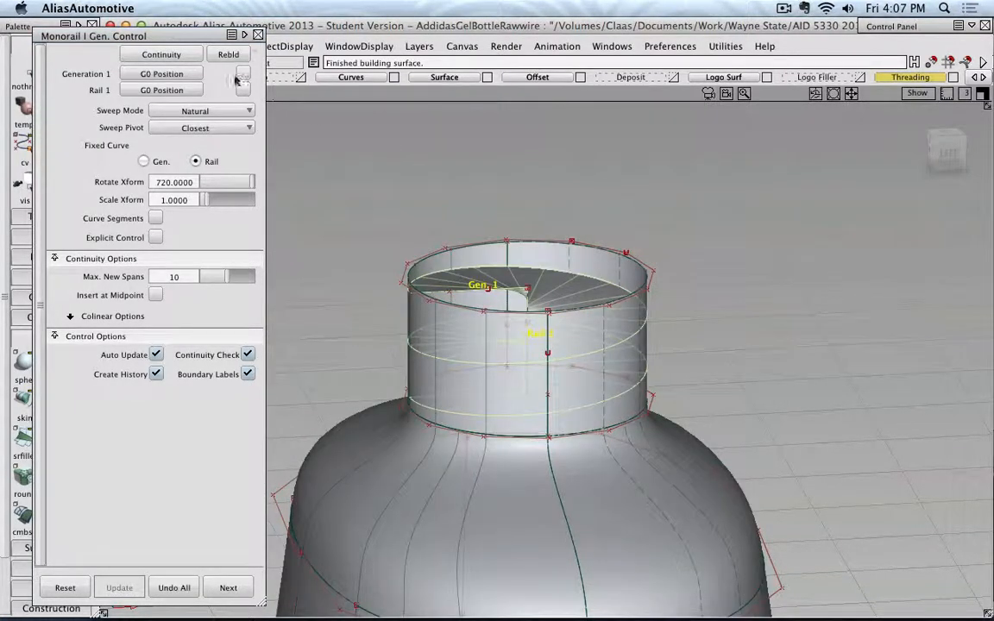
click(258, 35)
click(51, 71)
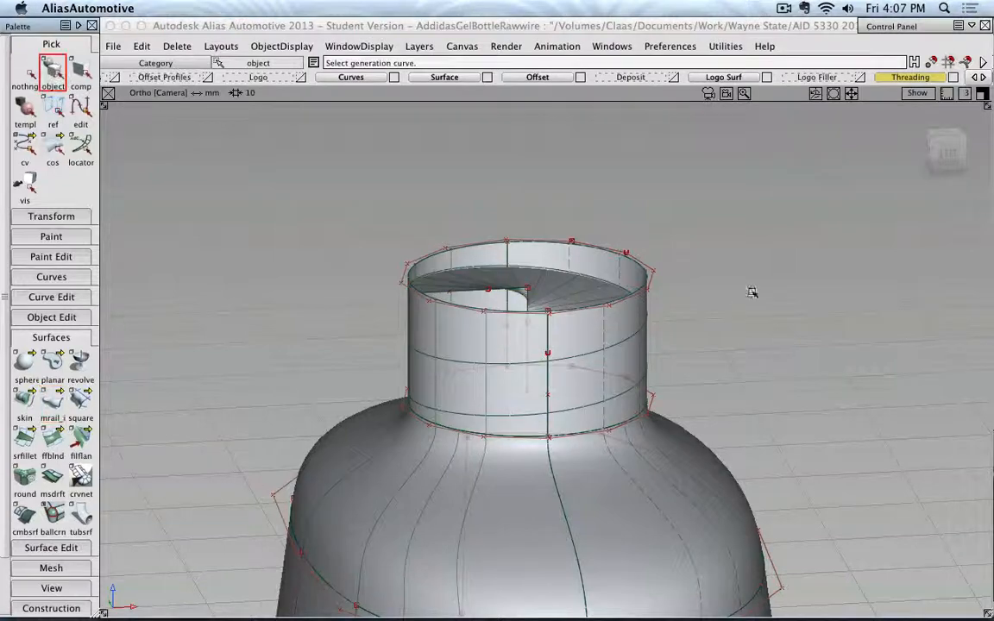
Hide the Surface, Offset and Curves layers to isolate the spiral surface and its construction curves.
alt+shift+drag(751, 289, 772, 277)
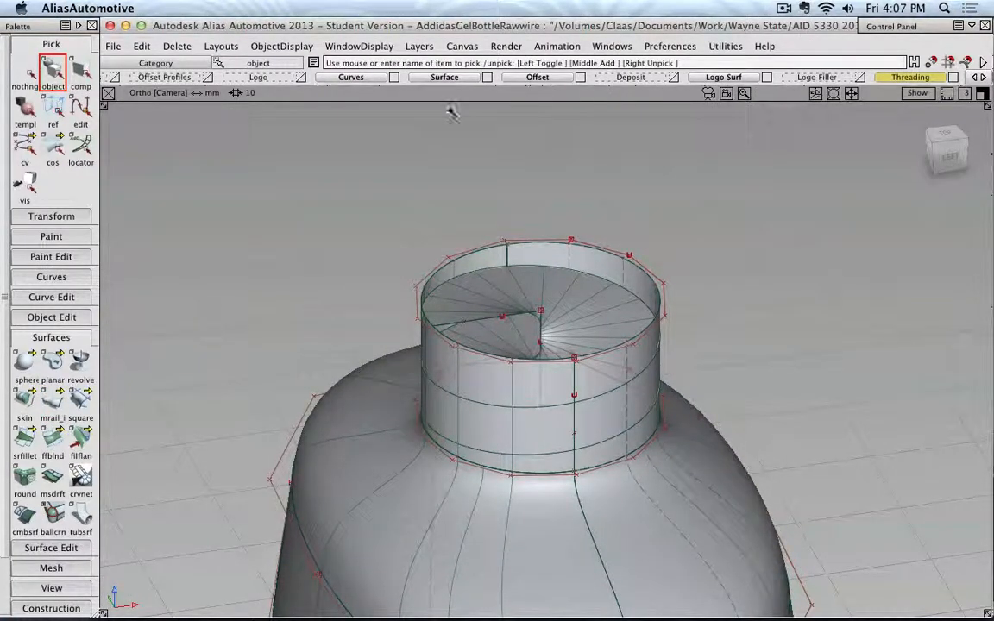
click(486, 77)
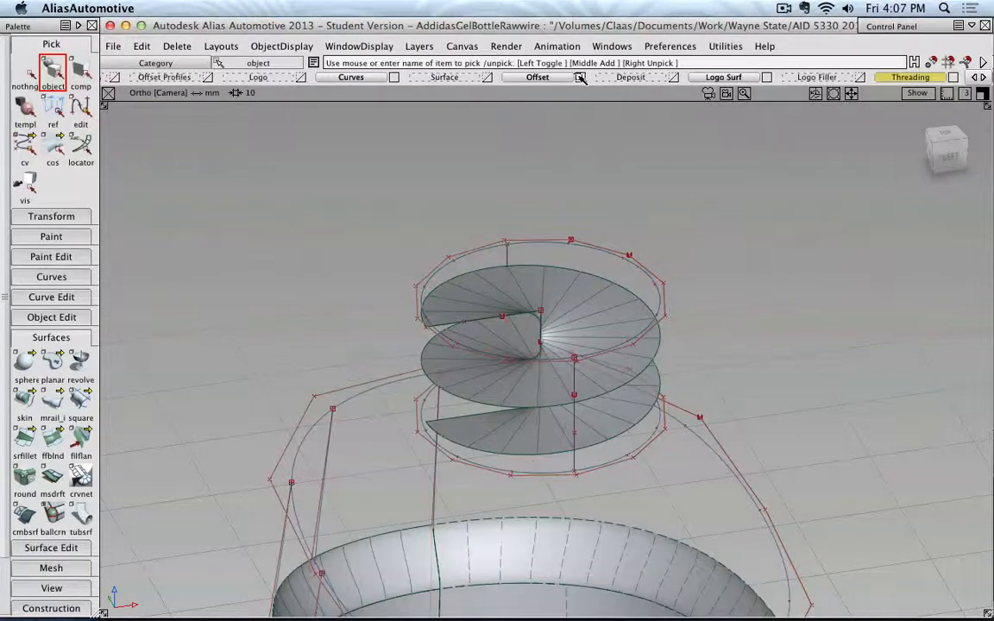
click(581, 77)
click(394, 76)
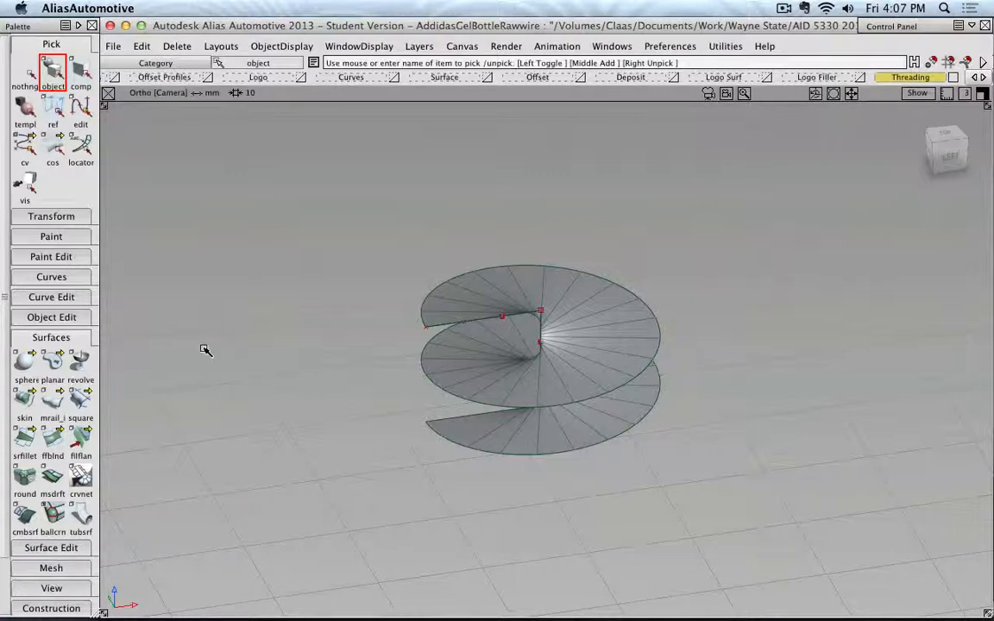
Duplicate the spiral surface's outer edge as a separate curve, pick the copy to check it, and clear the selection.
click(39, 338)
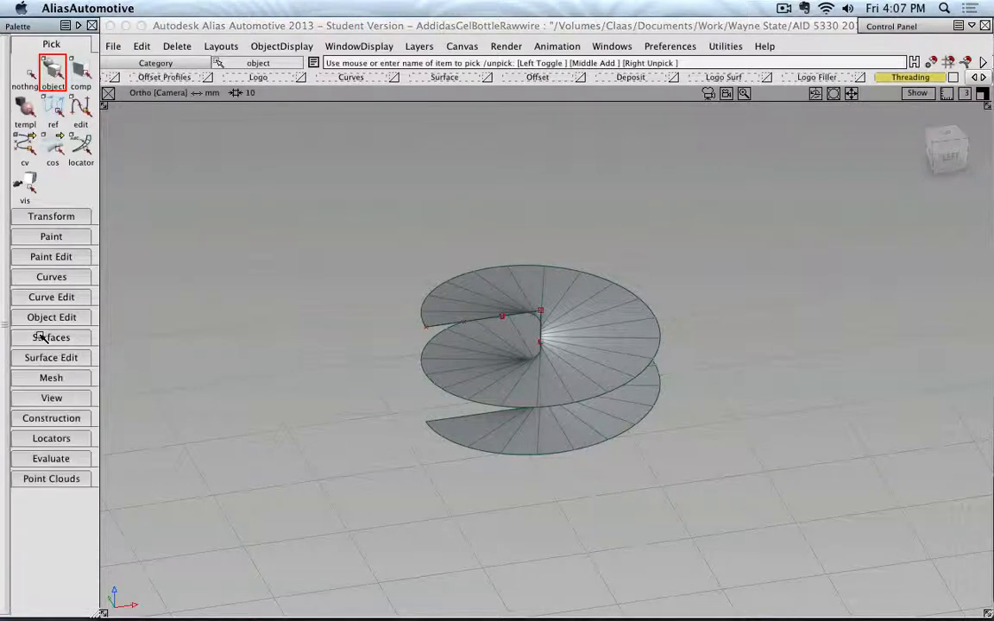
click(66, 300)
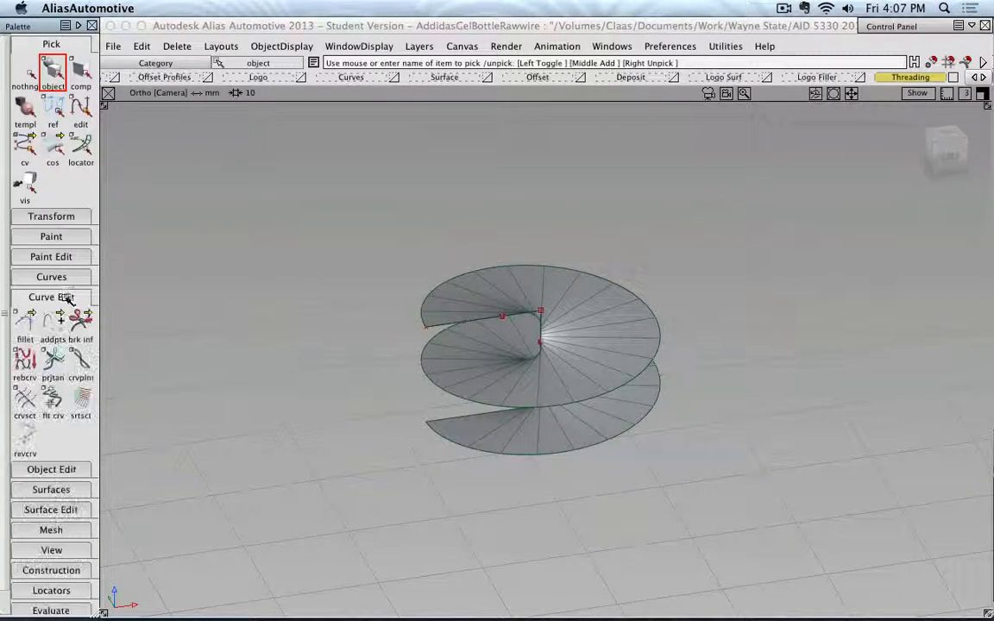
click(27, 326)
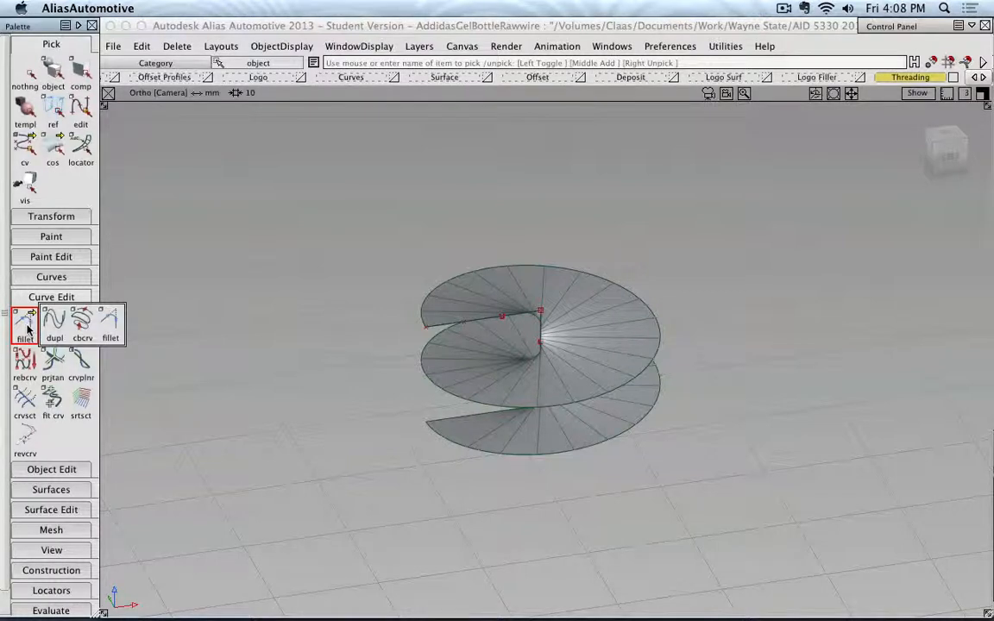
click(54, 324)
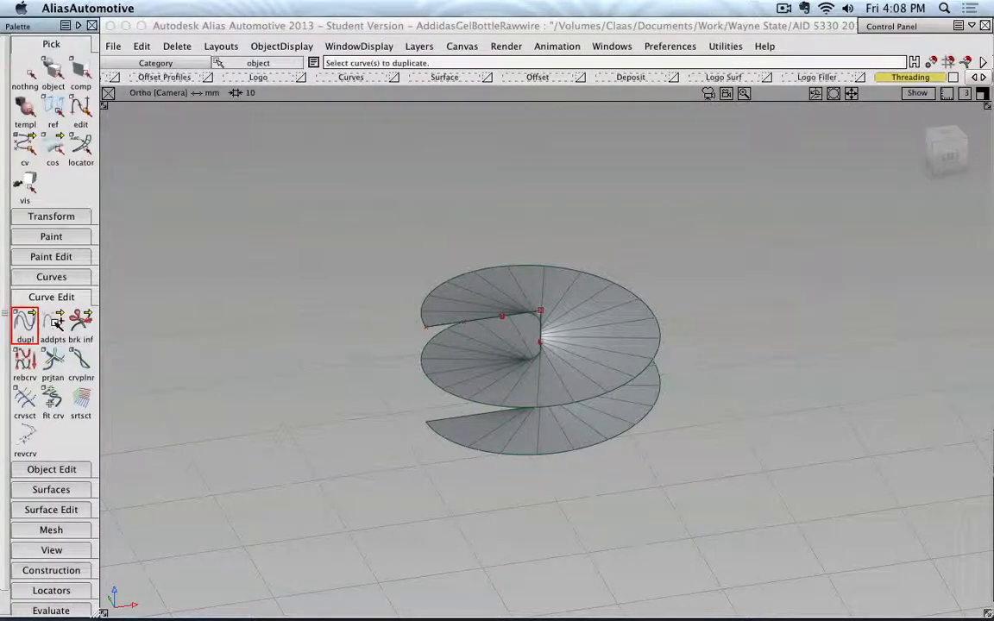
click(437, 294)
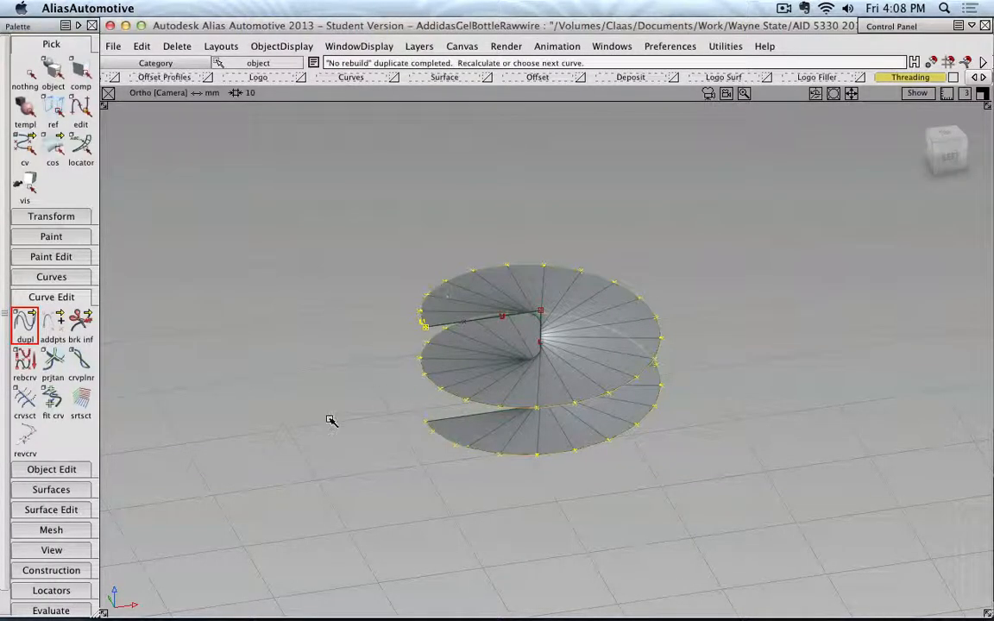
click(53, 71)
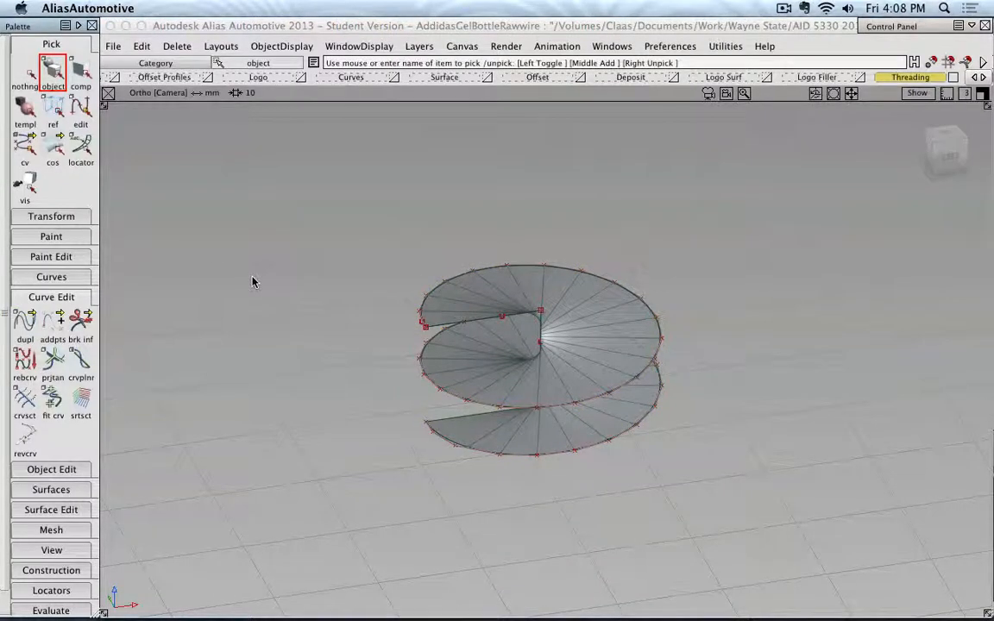
click(498, 272)
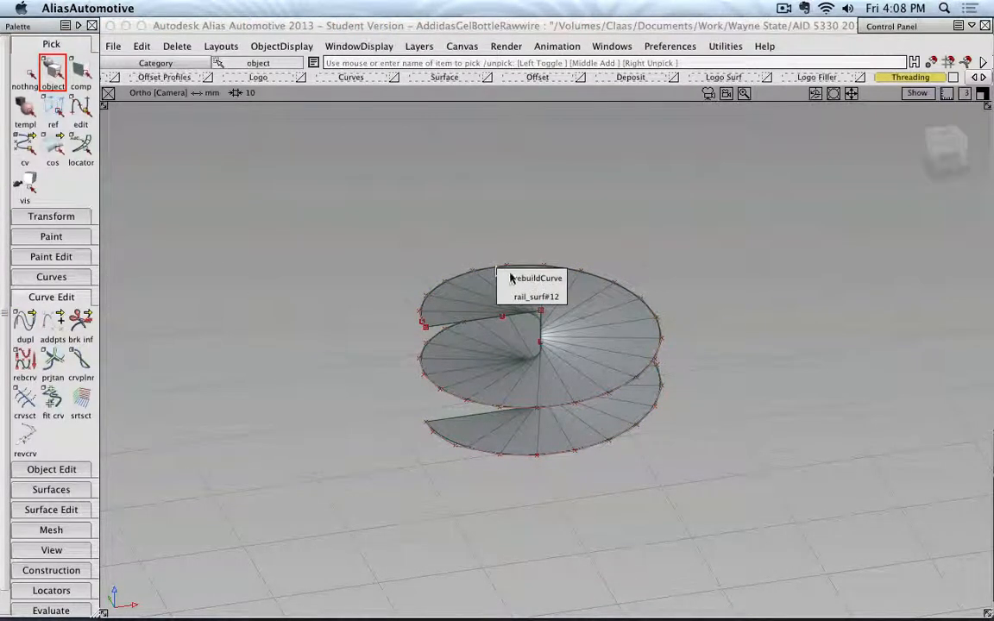
click(507, 295)
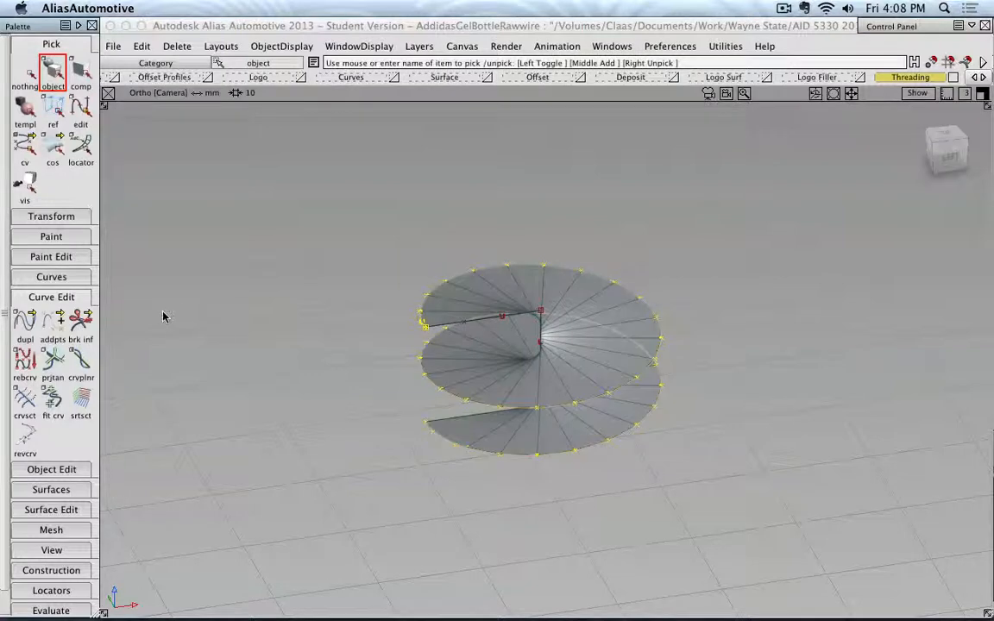
click(27, 70)
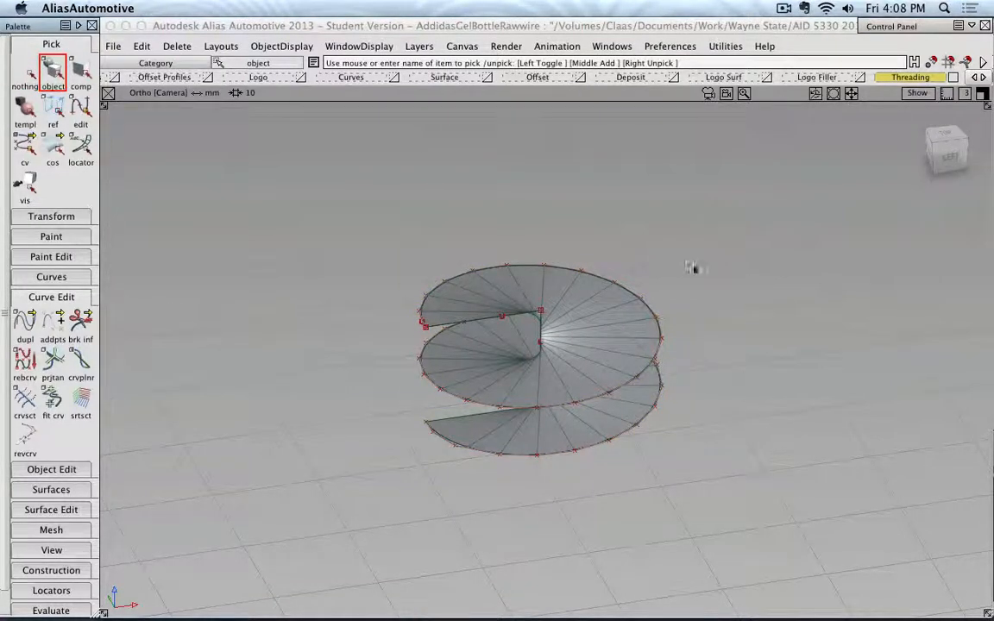
Create a new layer, assign the spiral surface to it, and hide that layer, leaving nothing picked.
click(419, 46)
click(419, 66)
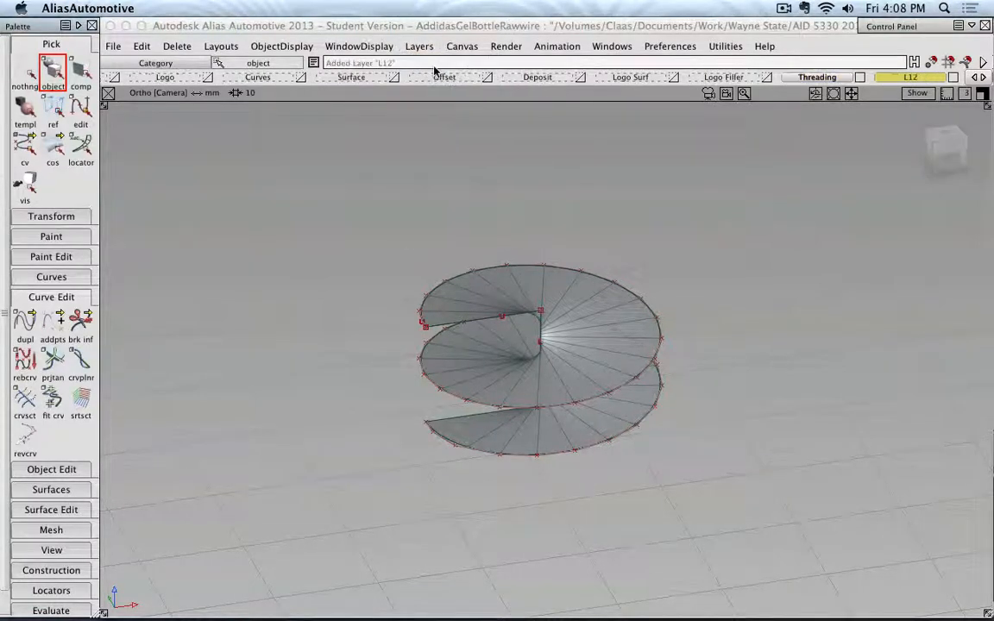
click(559, 275)
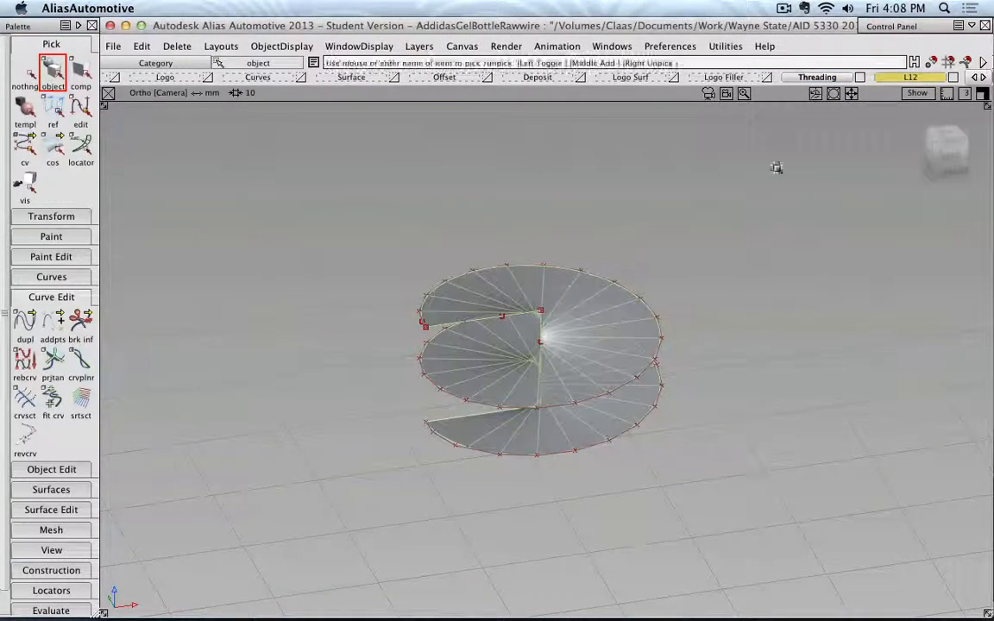
right_click(912, 77)
click(915, 150)
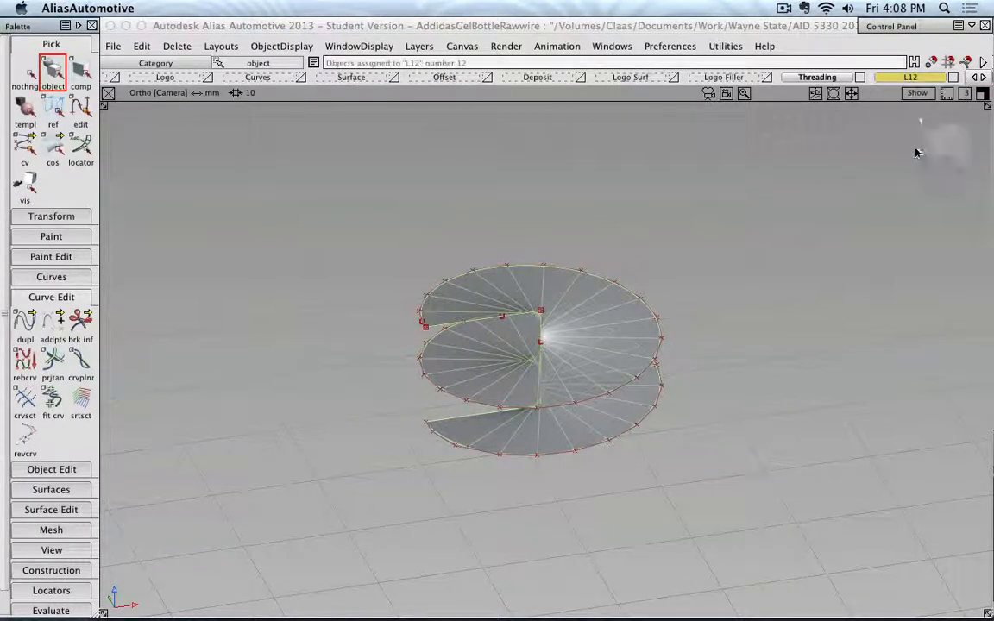
click(954, 78)
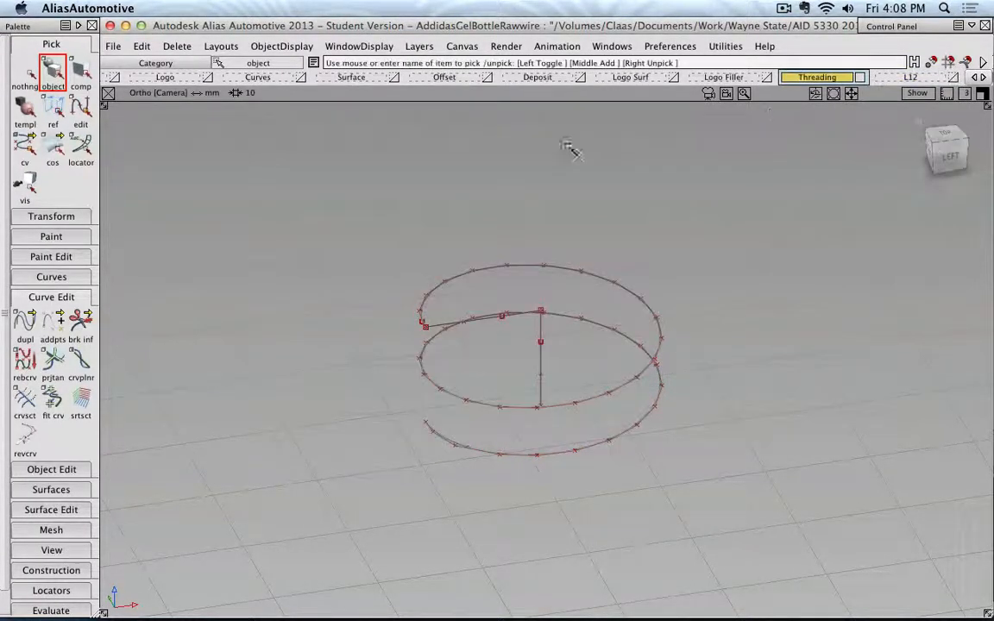
click(31, 74)
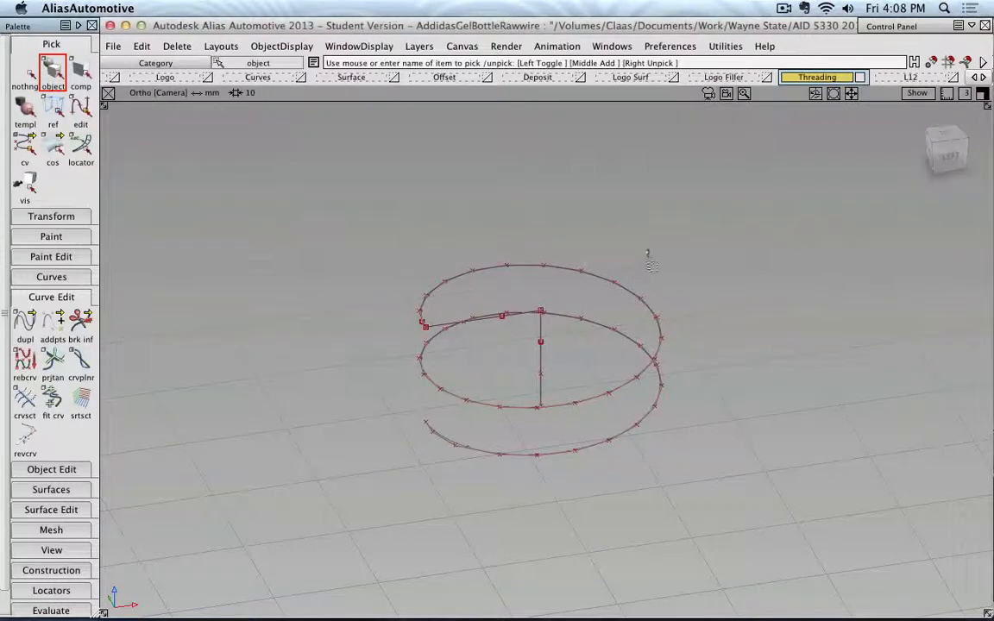
Show the Surface layer and examine the helical curve around the bottle neck from several angles.
shift+super+drag(648, 257, 593, 285)
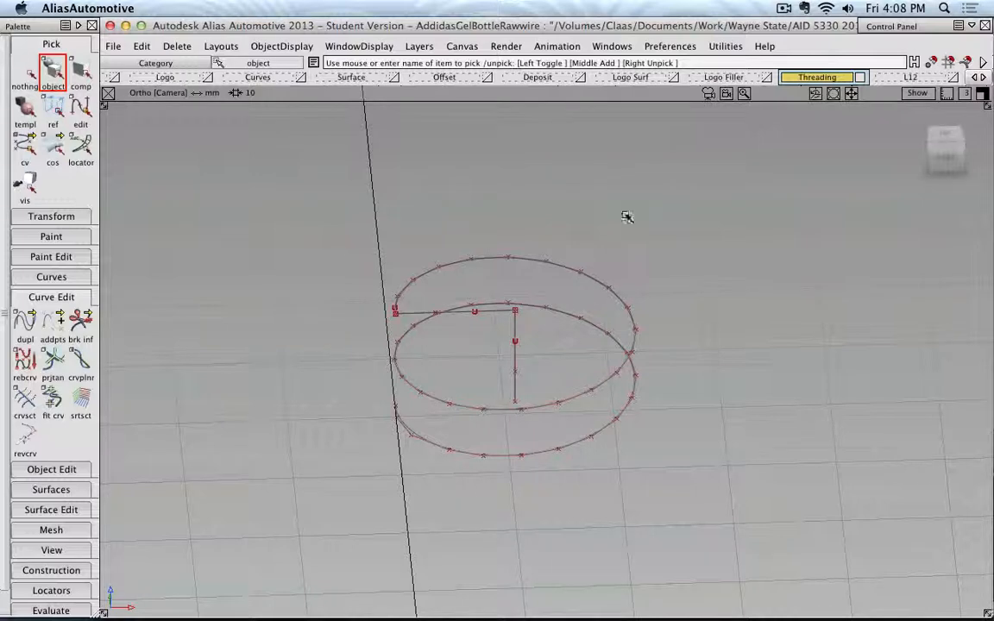
click(397, 77)
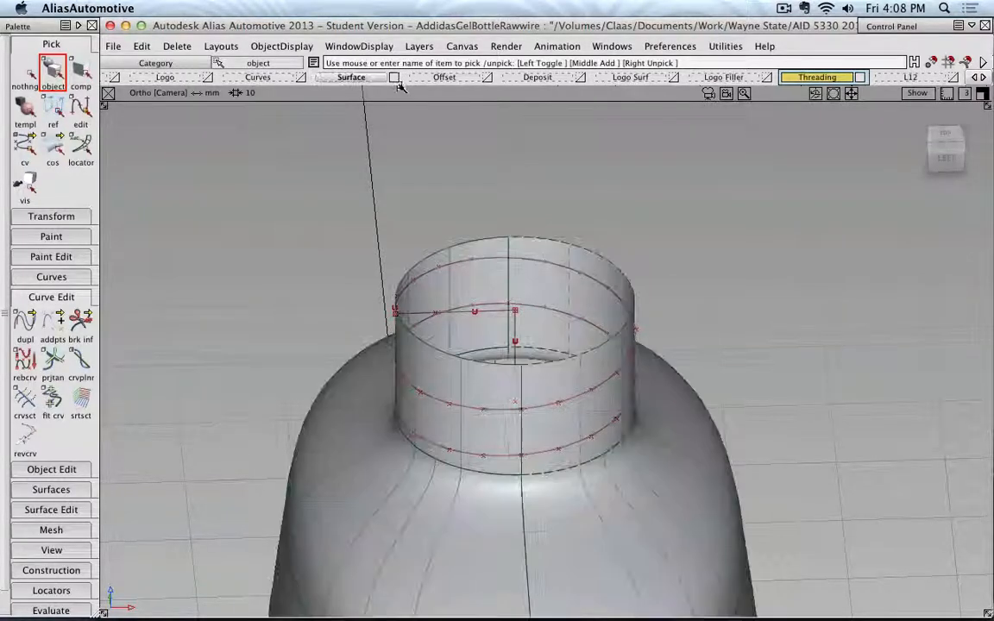
alt+shift+drag(402, 230, 457, 280)
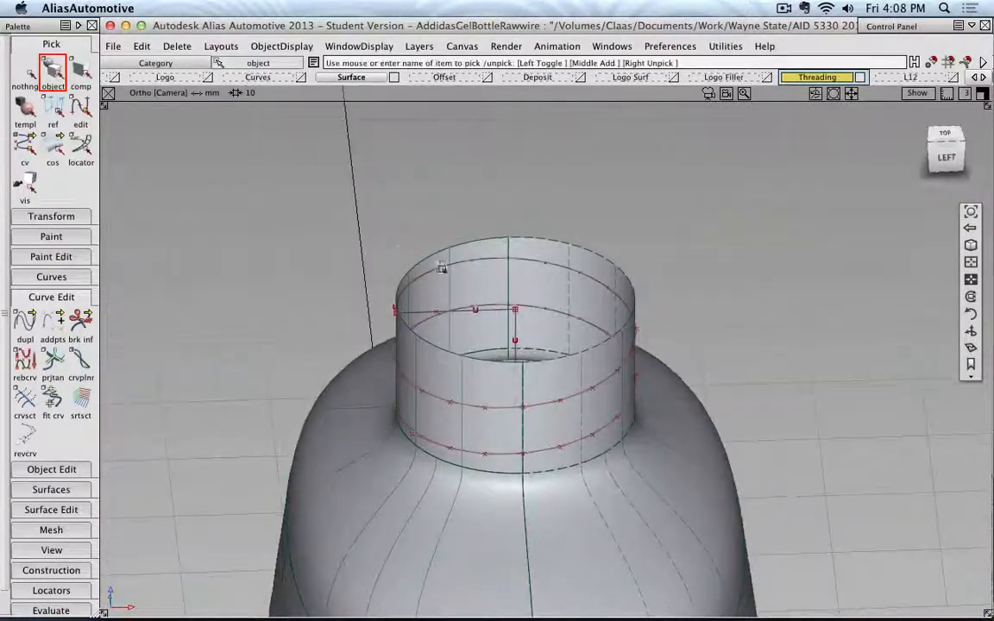
click(419, 313)
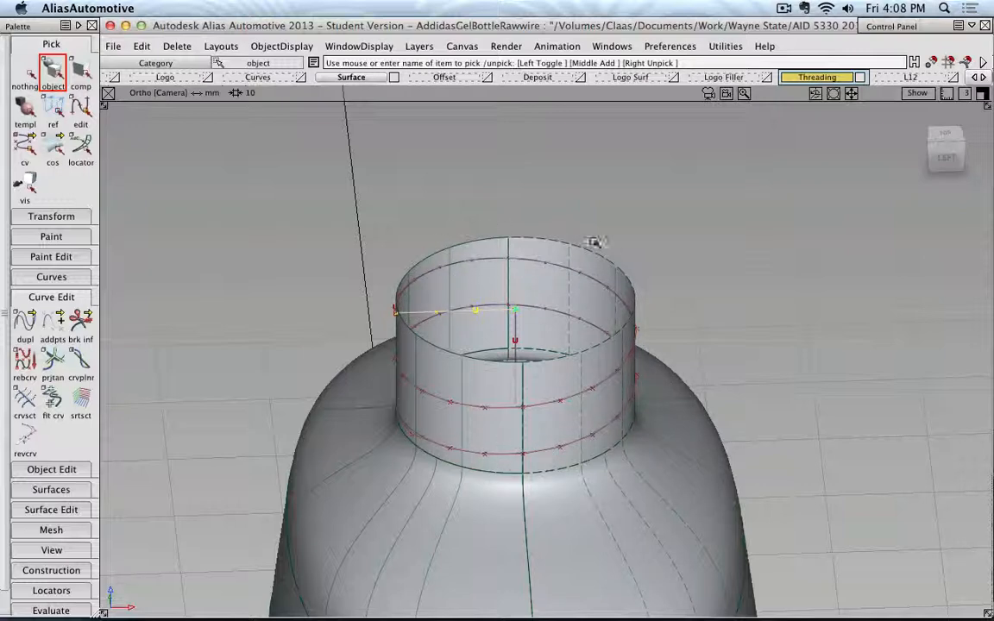
alt+shift+drag(397, 342, 604, 294)
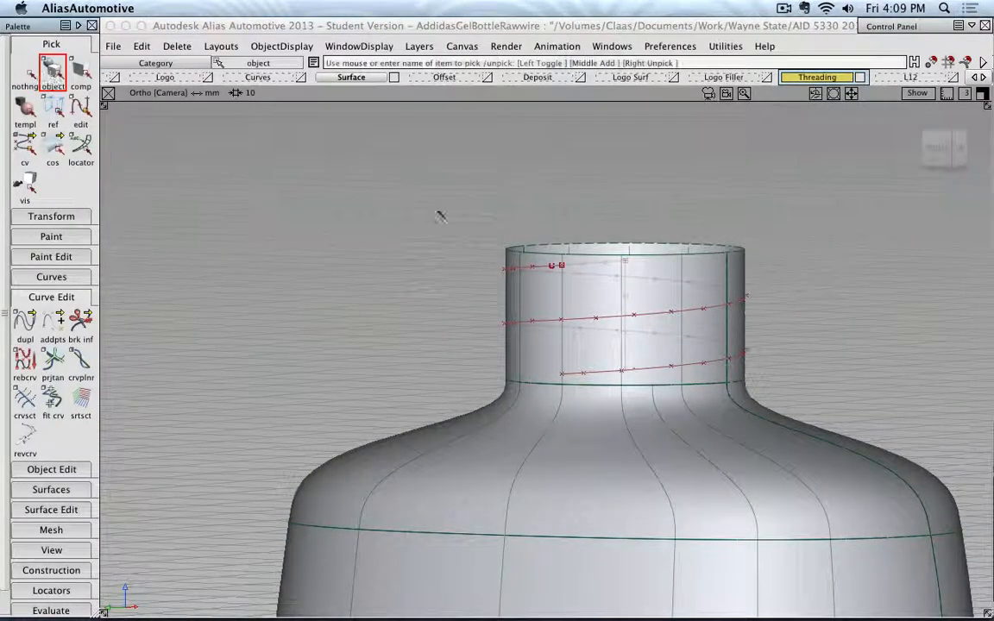
alt+shift+drag(439, 213, 355, 237)
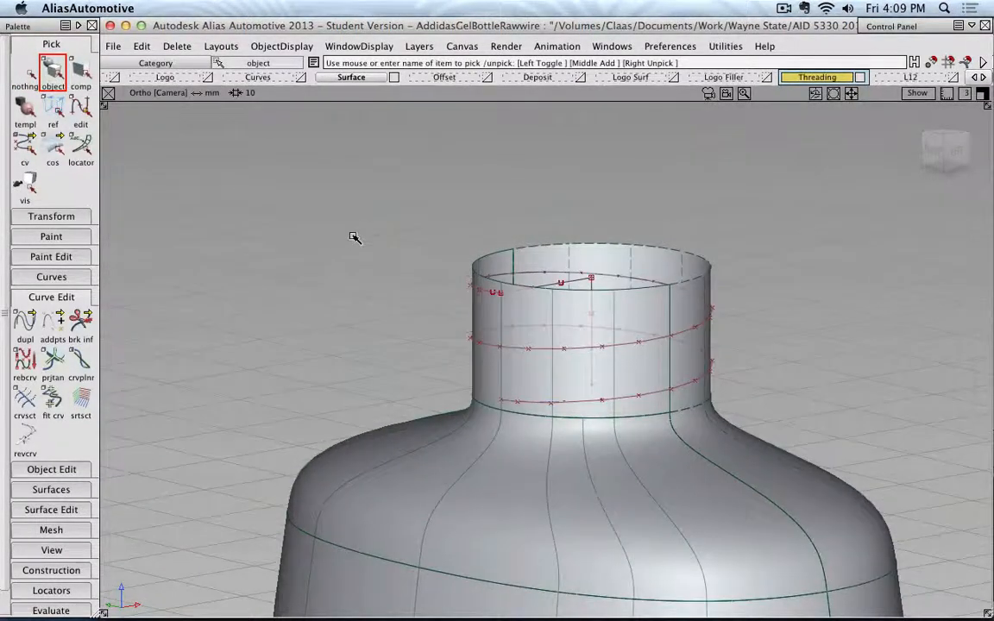
Build a tube surface with radius 1.0000 and chain selection along the helical curve around the bottle neck.
scroll(80, 439, down, 1)
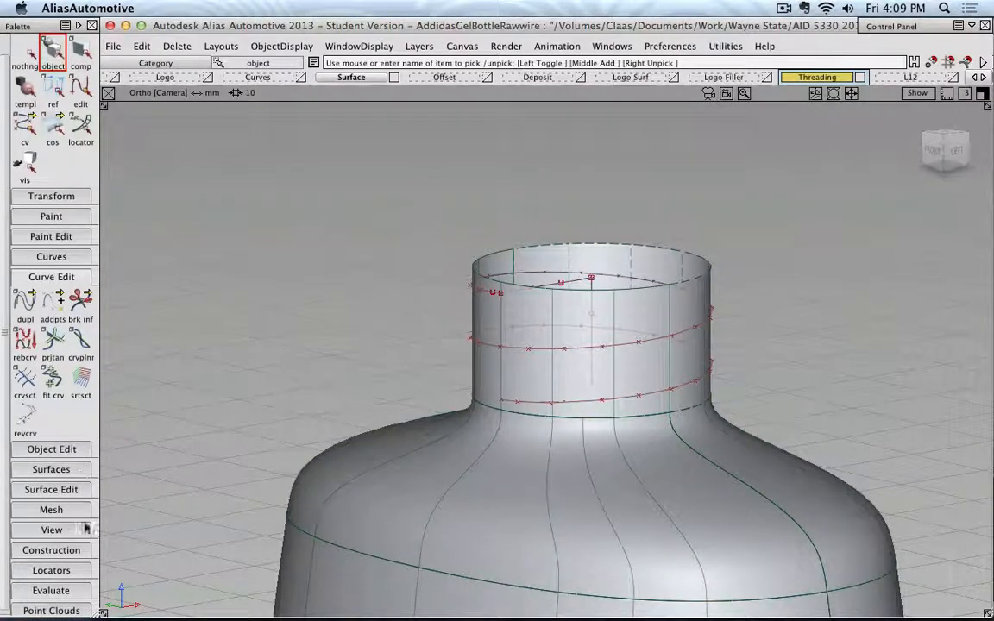
click(68, 467)
drag(95, 468, 116, 371)
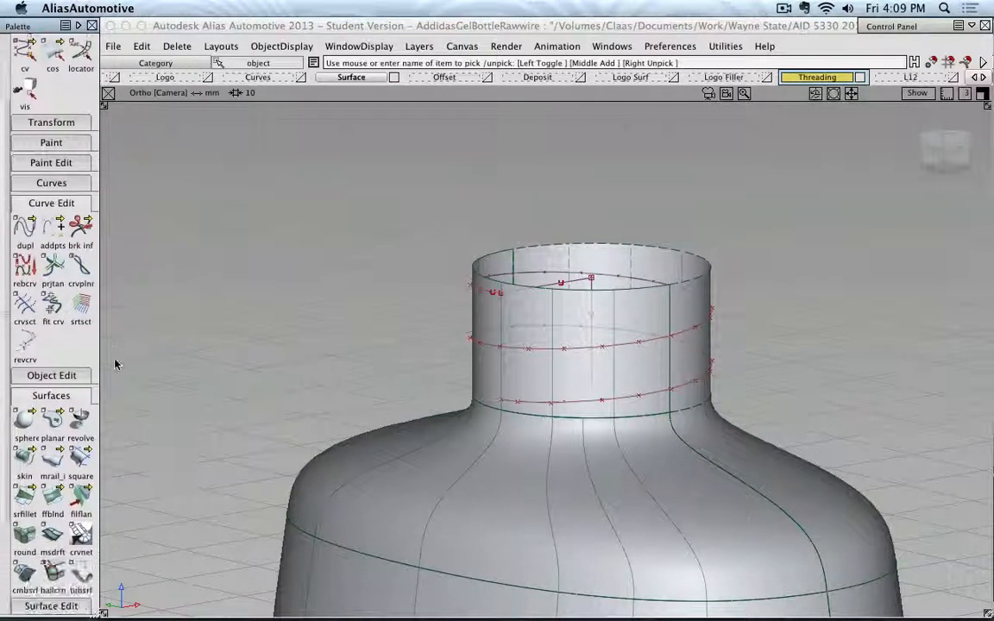
click(81, 575)
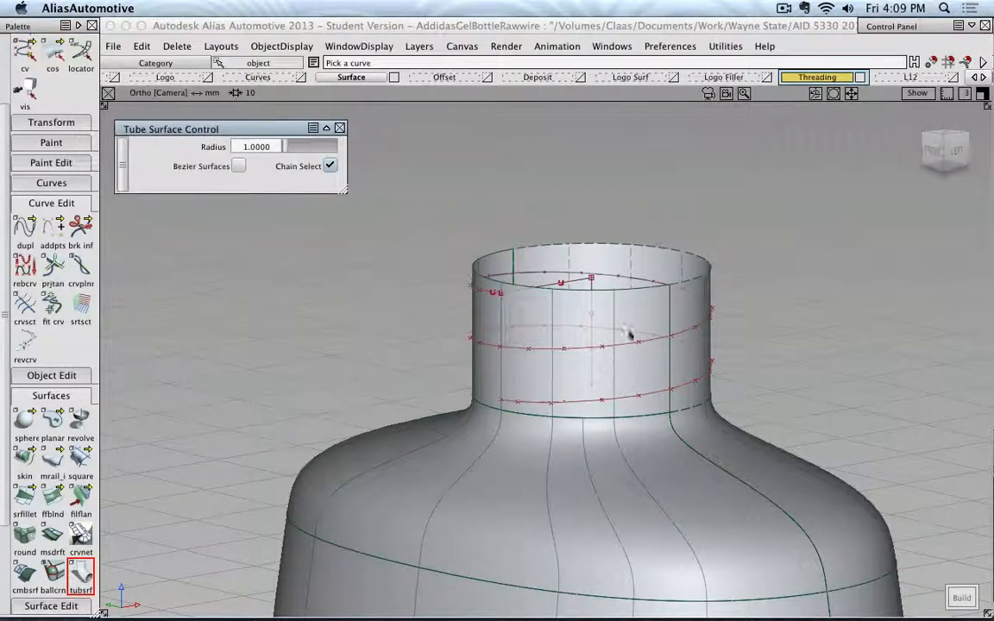
alt+shift+drag(585, 277, 588, 300)
click(529, 276)
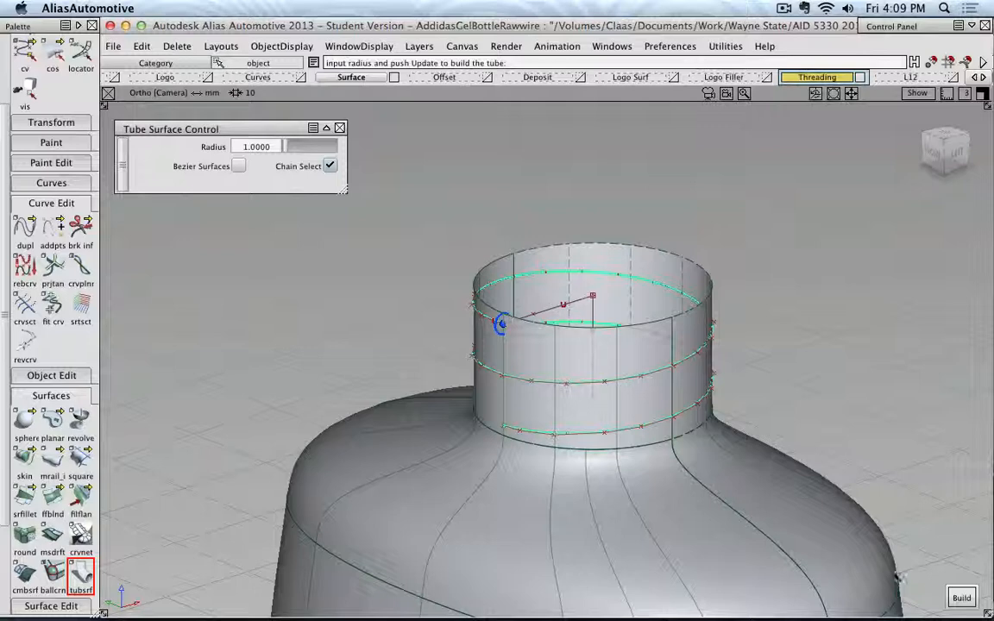
click(961, 597)
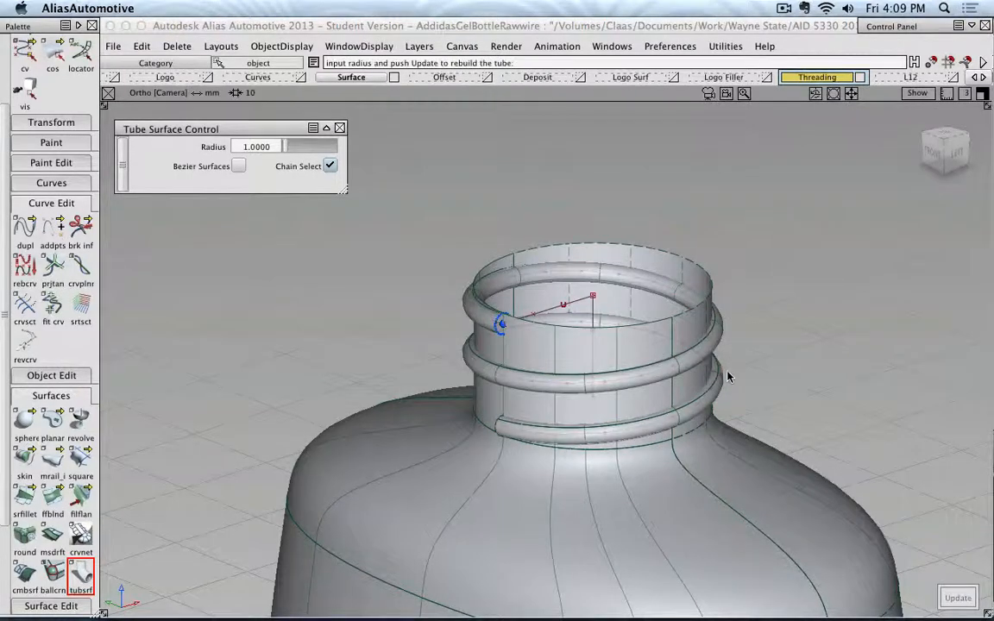
Examine the threading tube around the neck from several angles, including its open end and radius profile up close.
alt+shift+drag(728, 377, 584, 315)
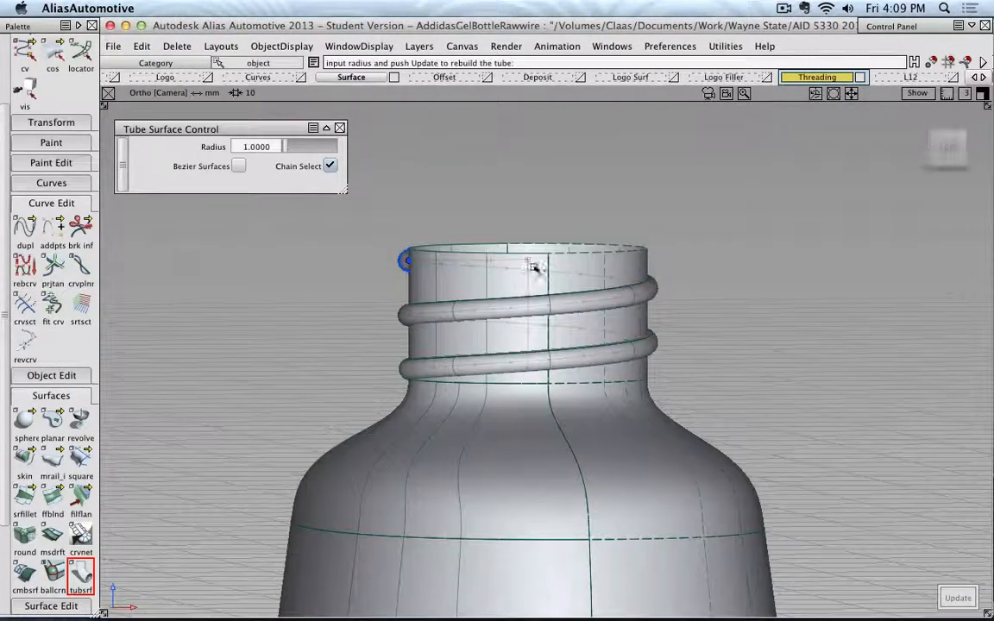
alt+shift+drag(535, 268, 595, 280)
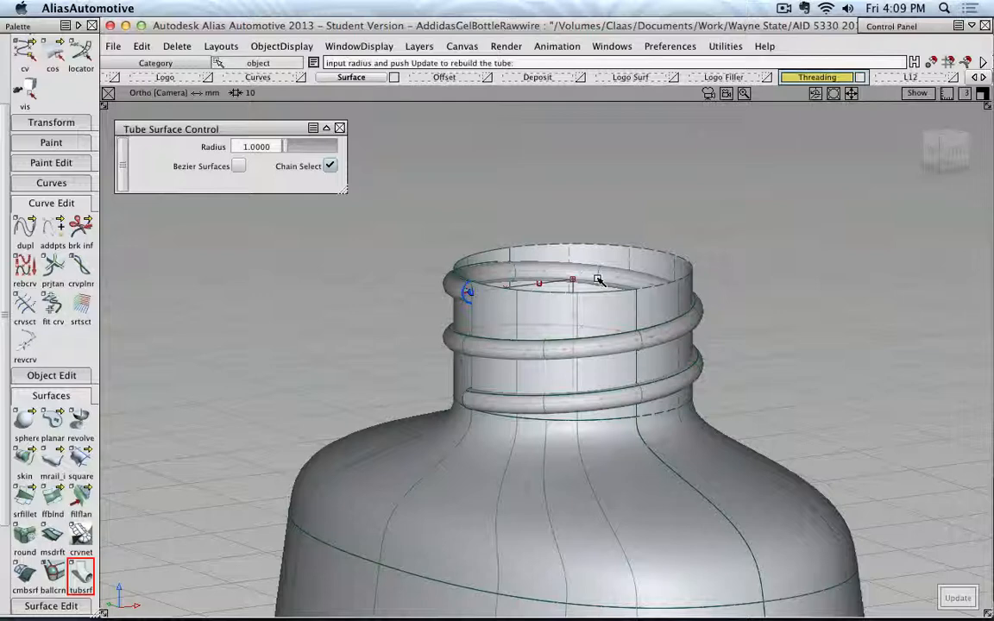
alt+shift+right_drag(582, 277, 482, 282)
alt+shift+middle_drag(466, 286, 528, 371)
alt+shift+right_drag(553, 367, 440, 332)
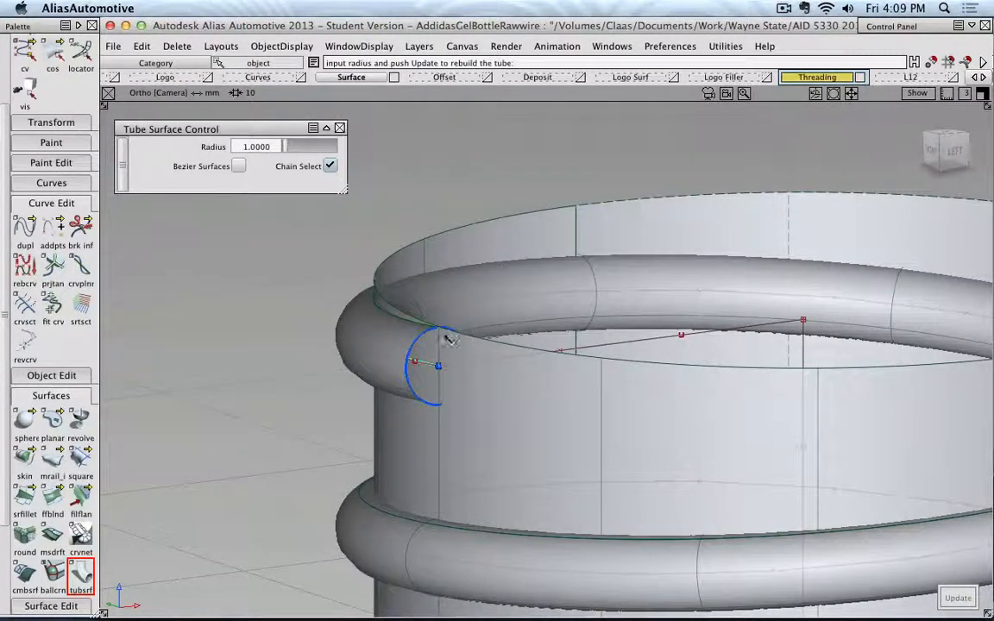
alt+shift+right_drag(469, 344, 504, 332)
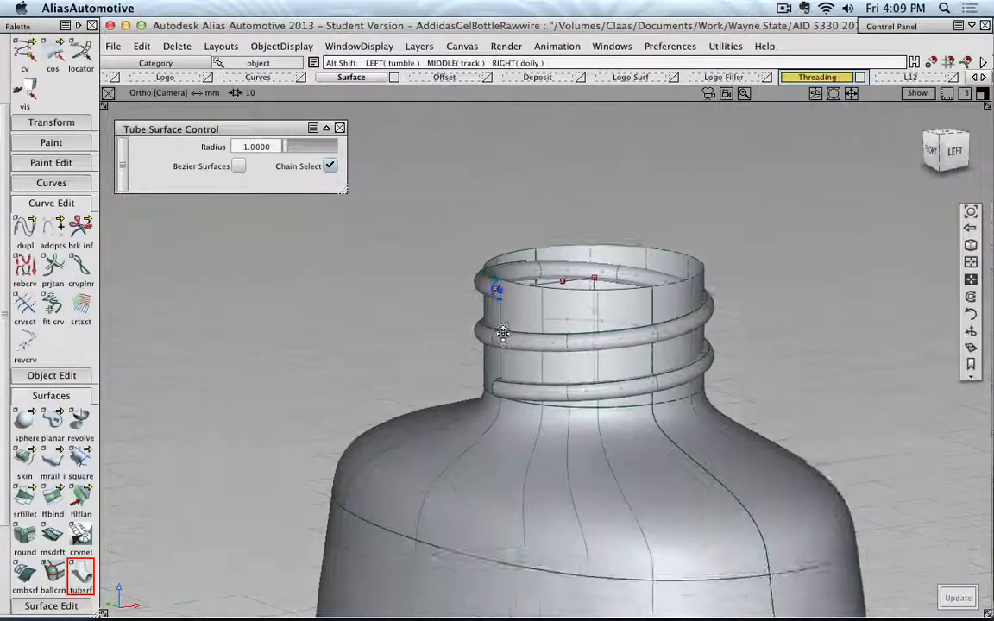
alt+shift+middle_drag(503, 333, 492, 334)
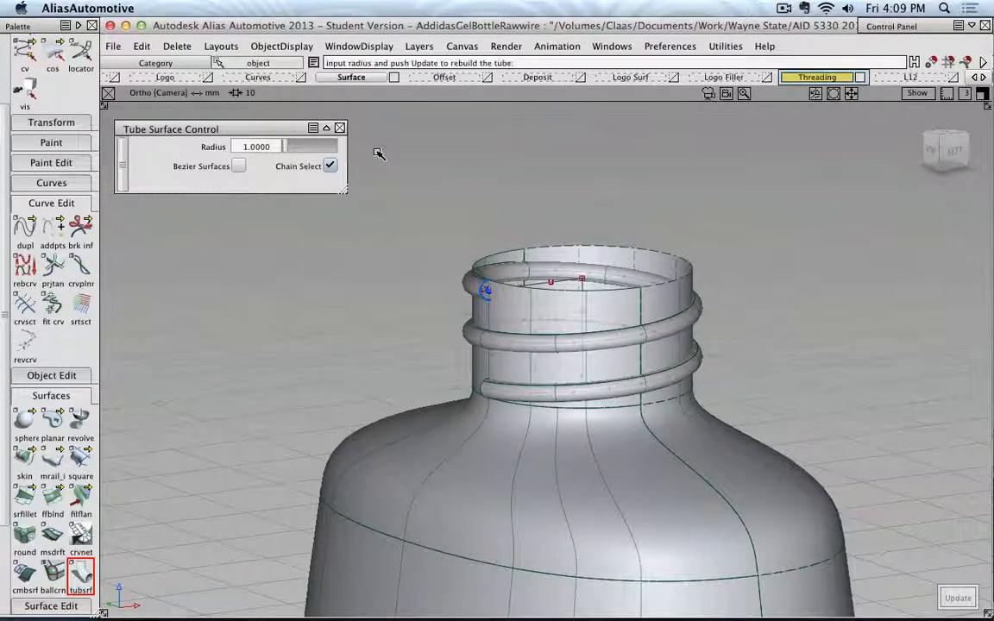